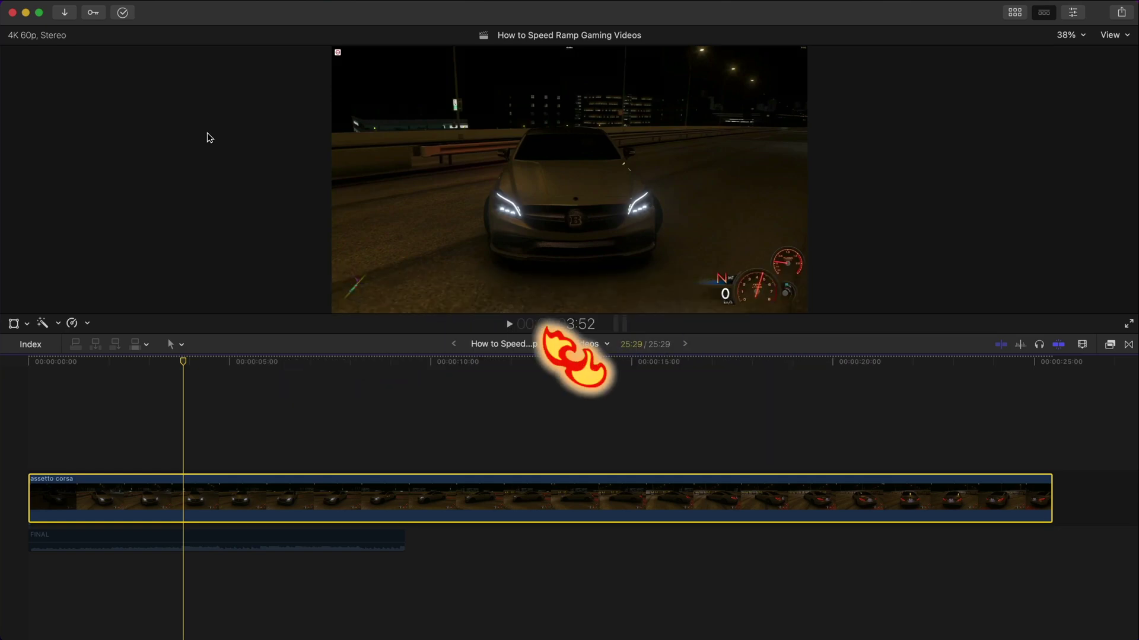
- Toggle skimming off and back on, then play the car clip with the music, fitting the project in view
{"action": "key", "text": "super+equal"}
{"action": "key", "text": "super+equal"}
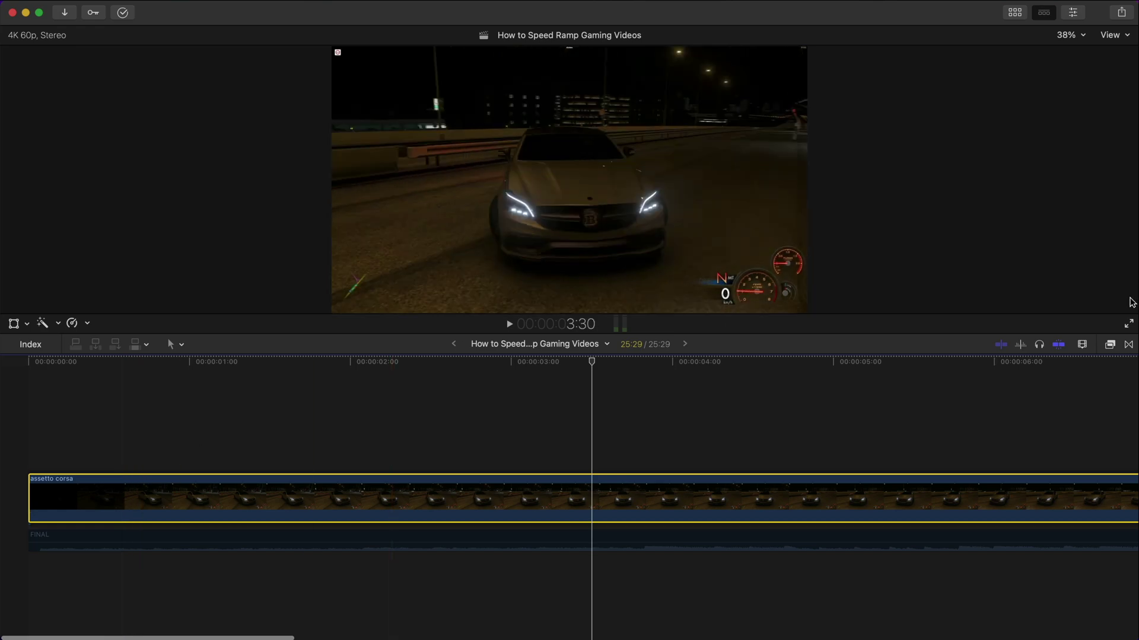
{"action": "left_click", "coordinate": [1002, 350]}
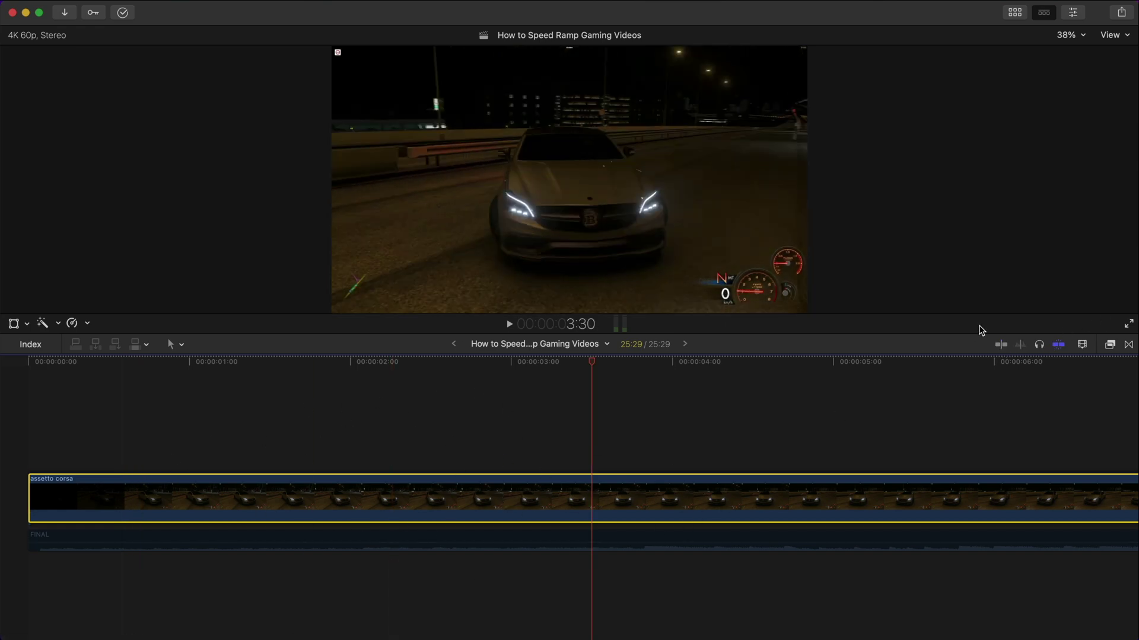
{"action": "left_click", "coordinate": [1003, 348]}
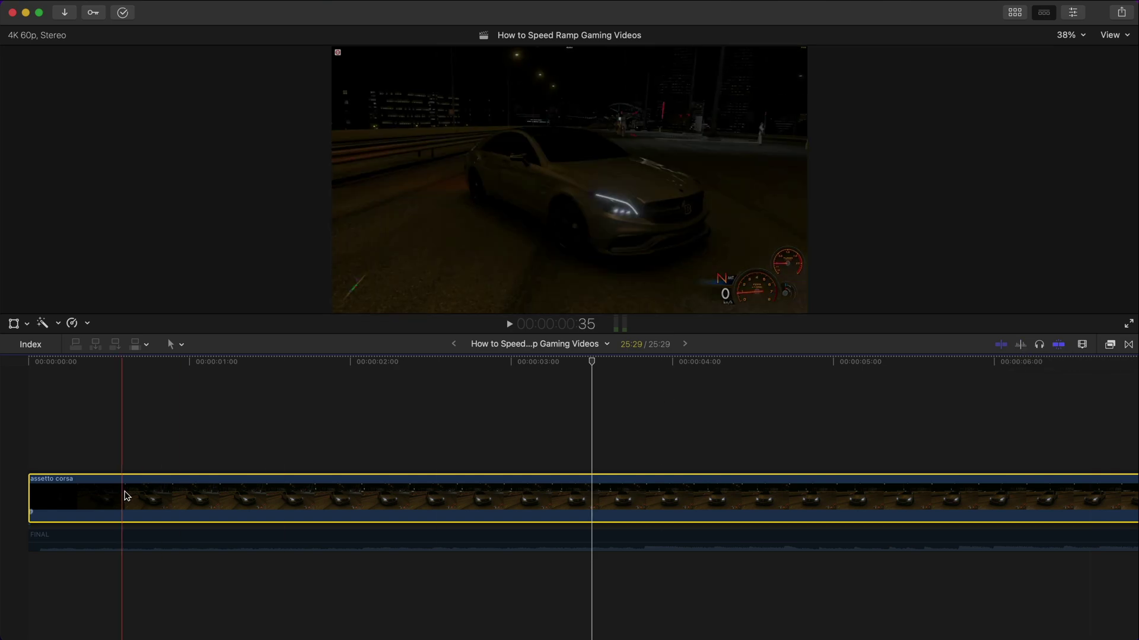
{"action": "key", "text": "space"}
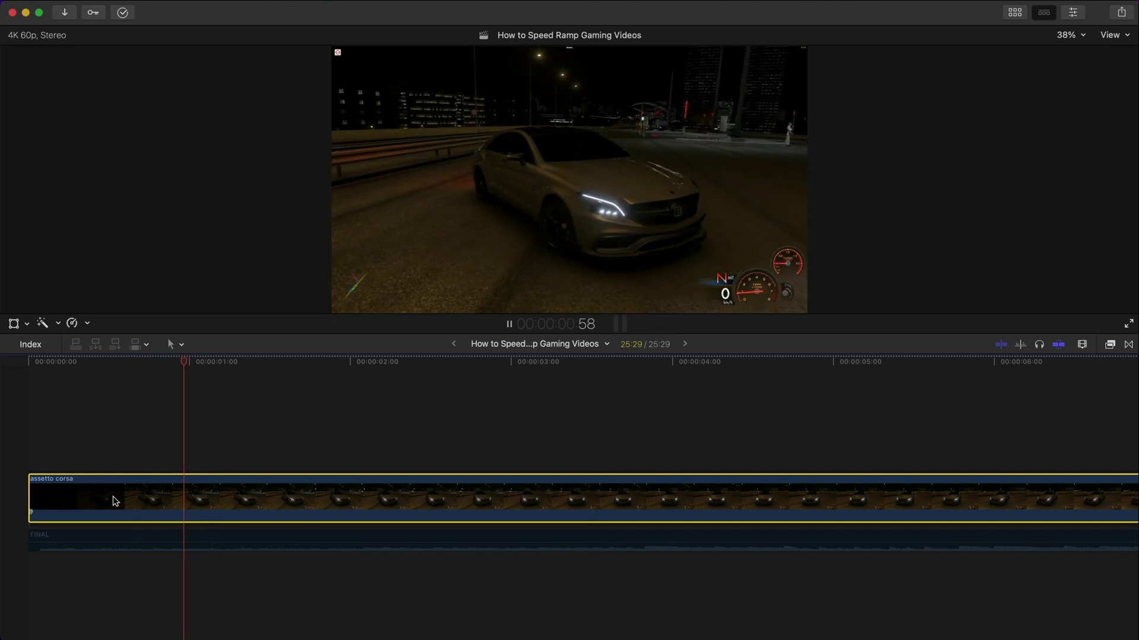
{"action": "key", "text": "shift+z"}
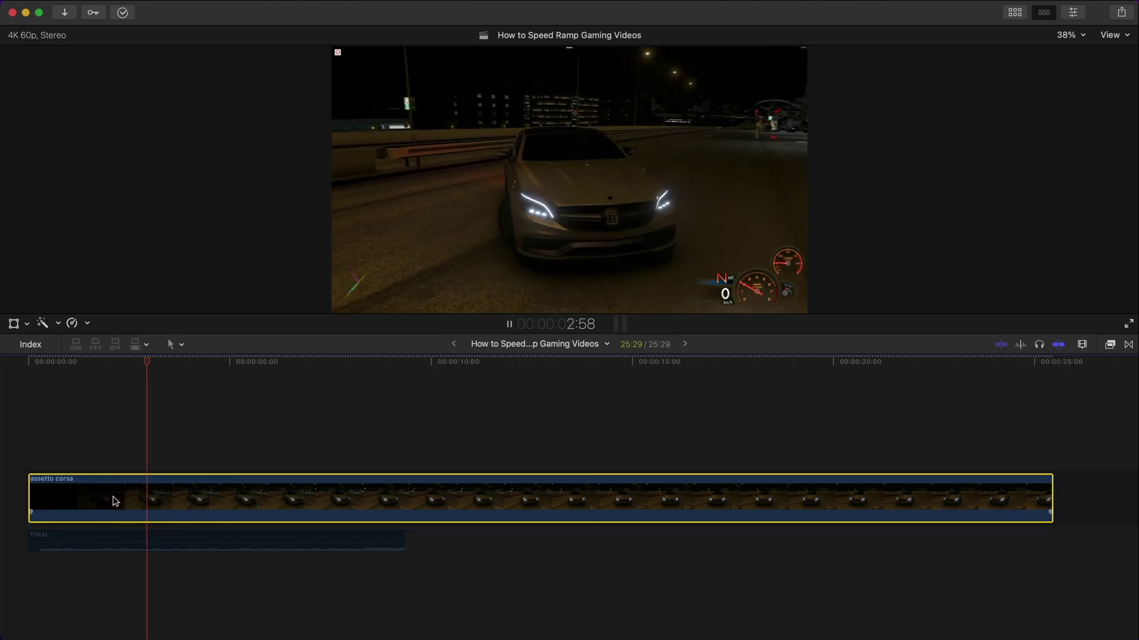
- Stop playback and park the playhead at about 1:16, zoomed in on the timeline
{"action": "key", "text": "space"}
{"action": "key", "text": "super+equal"}
{"action": "left_click", "coordinate": [232, 502]}
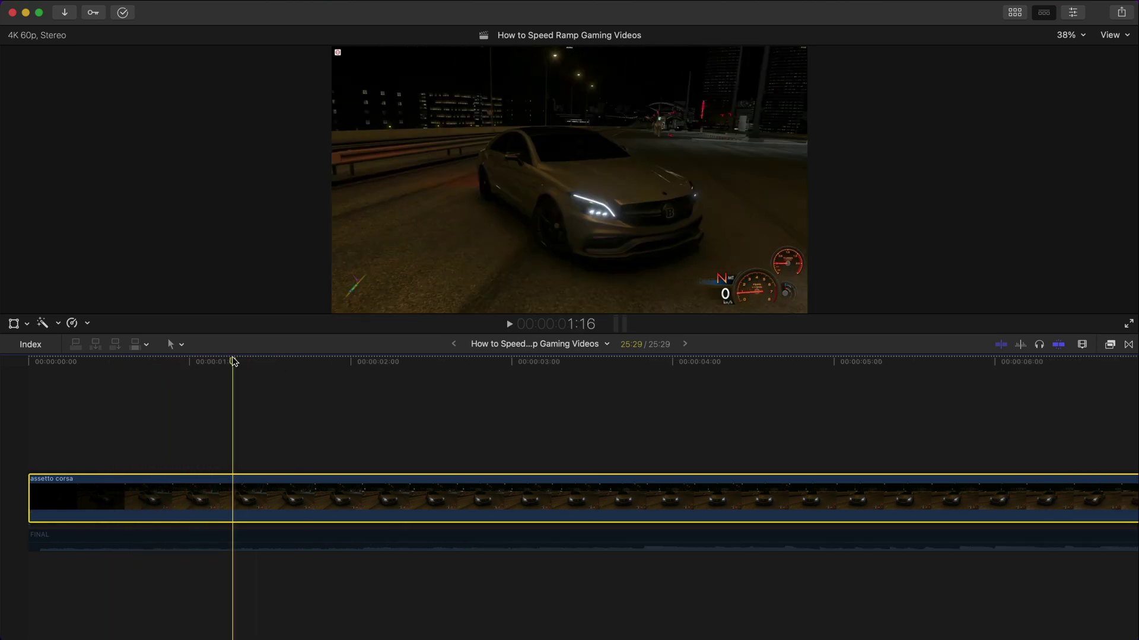
- Speed the range from the playhead onward up to Fast 20x (2000%)
{"action": "key", "text": "super+r"}
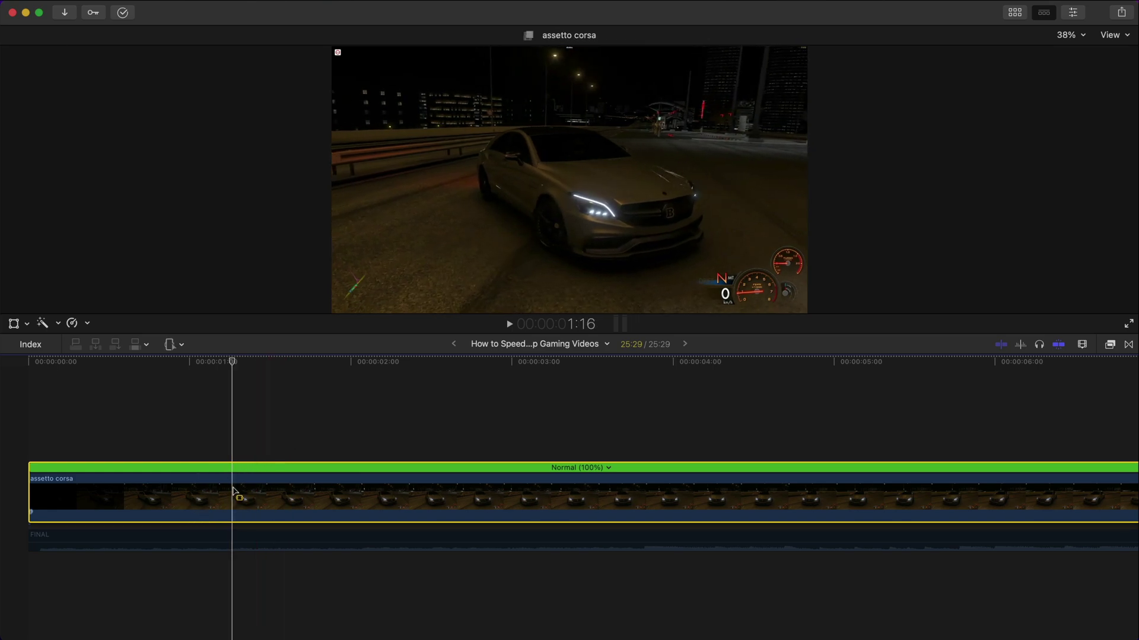
{"action": "left_click_drag", "start_coordinate": [233, 490], "coordinate": [846, 494]}
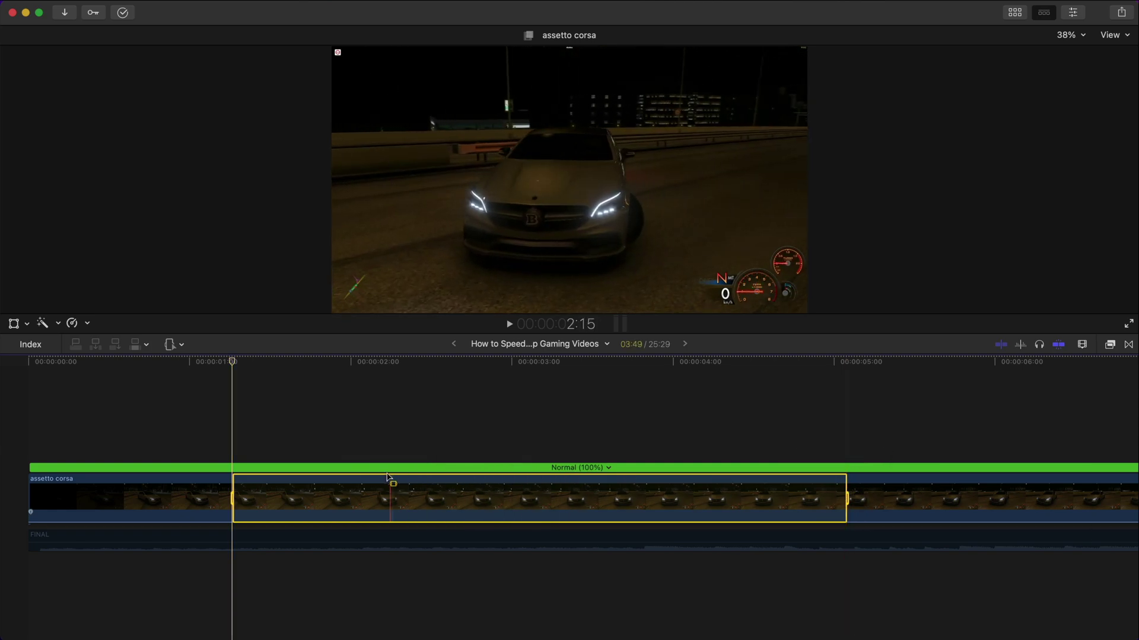
{"action": "left_click", "coordinate": [86, 324]}
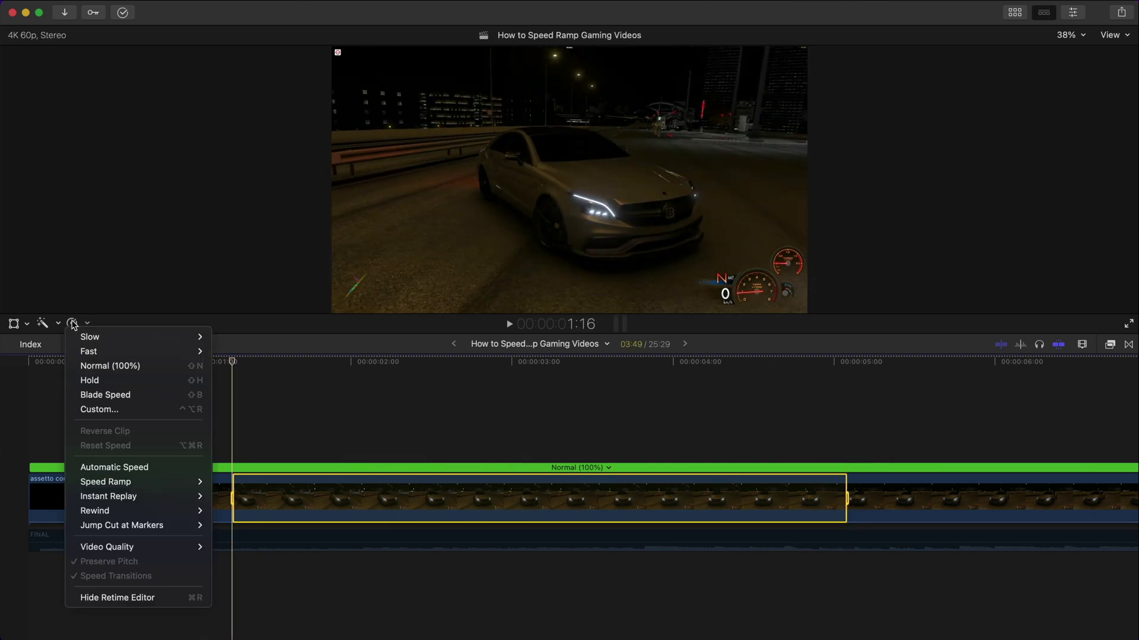
{"action": "mouse_move", "coordinate": [97, 354]}
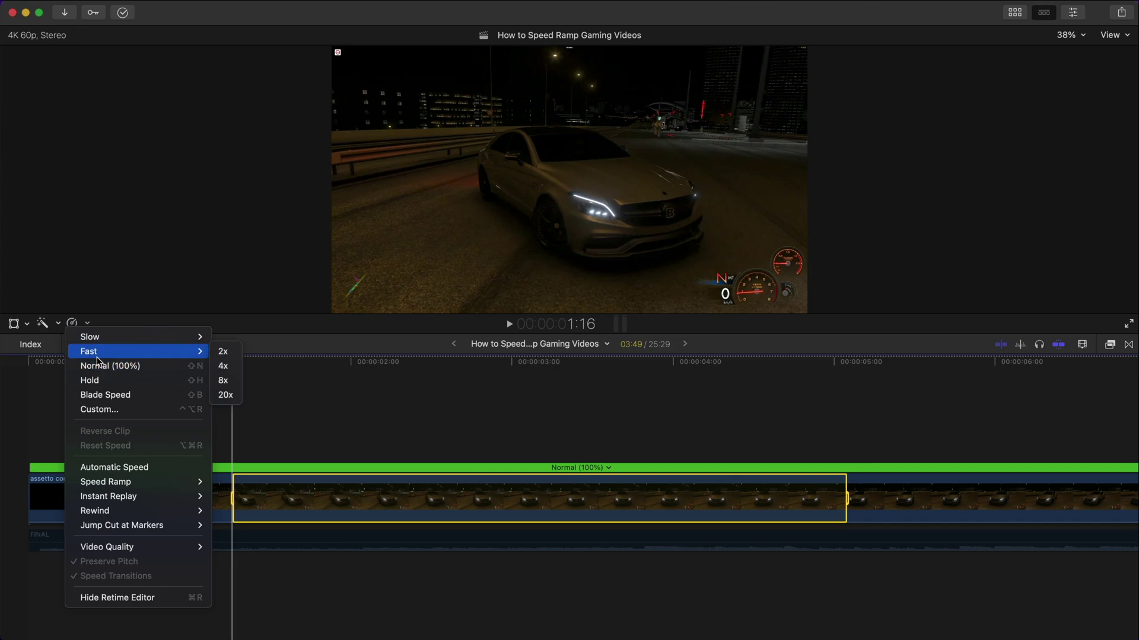
{"action": "left_click", "coordinate": [224, 367]}
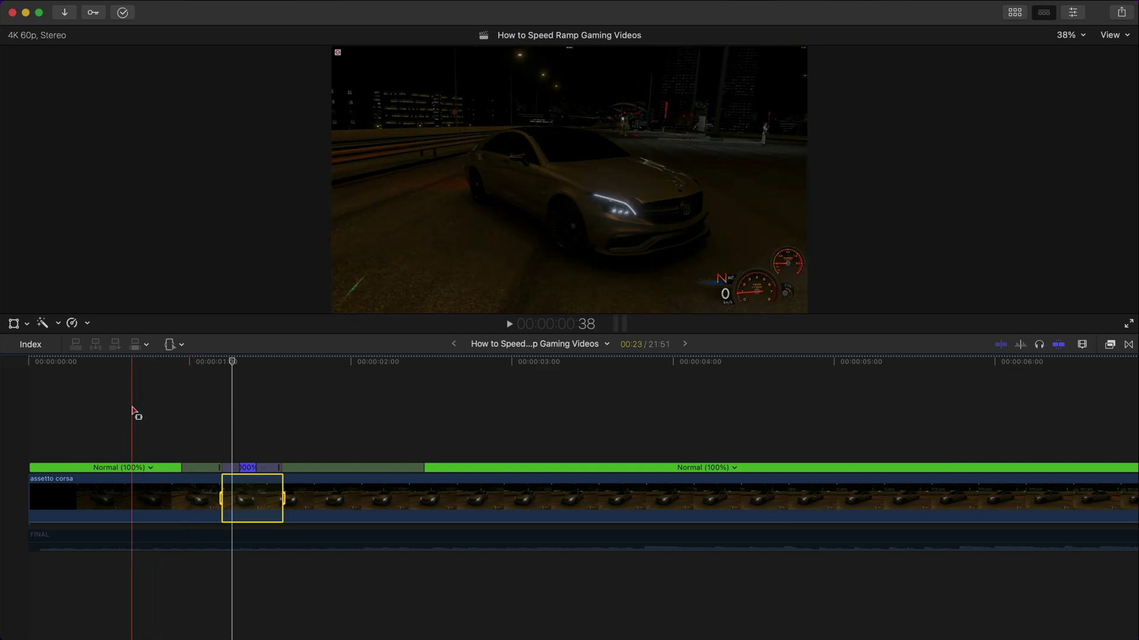
- Review the first ramp, then set the next stretch of the clip to Fast 4x (400%)
{"action": "key", "text": "space"}
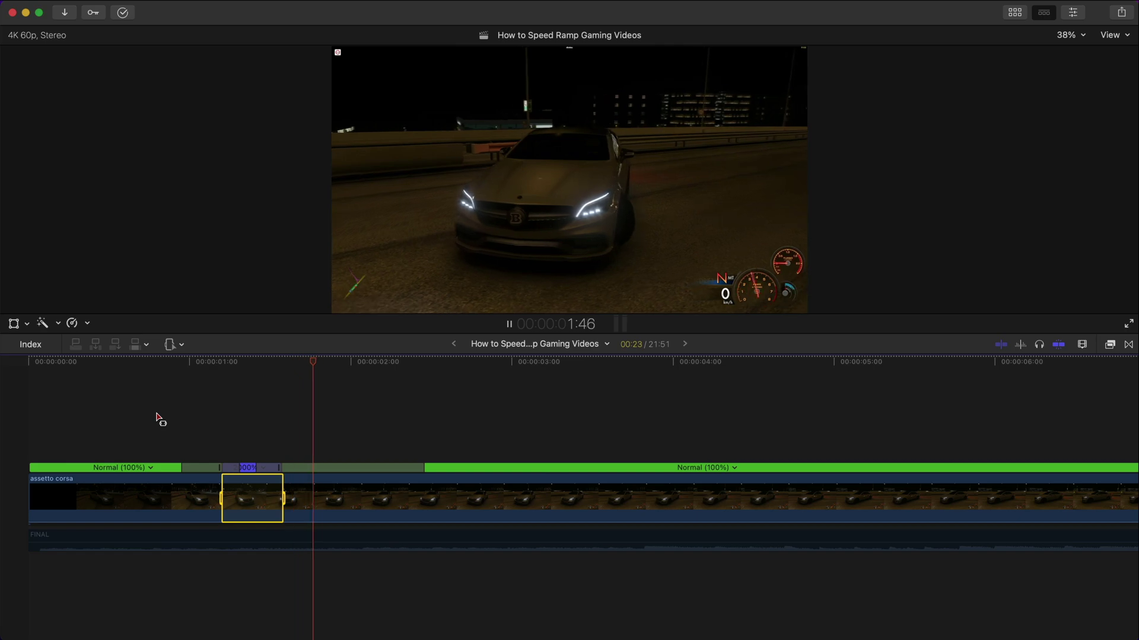
{"action": "key", "text": "space"}
{"action": "left_click", "coordinate": [332, 497]}
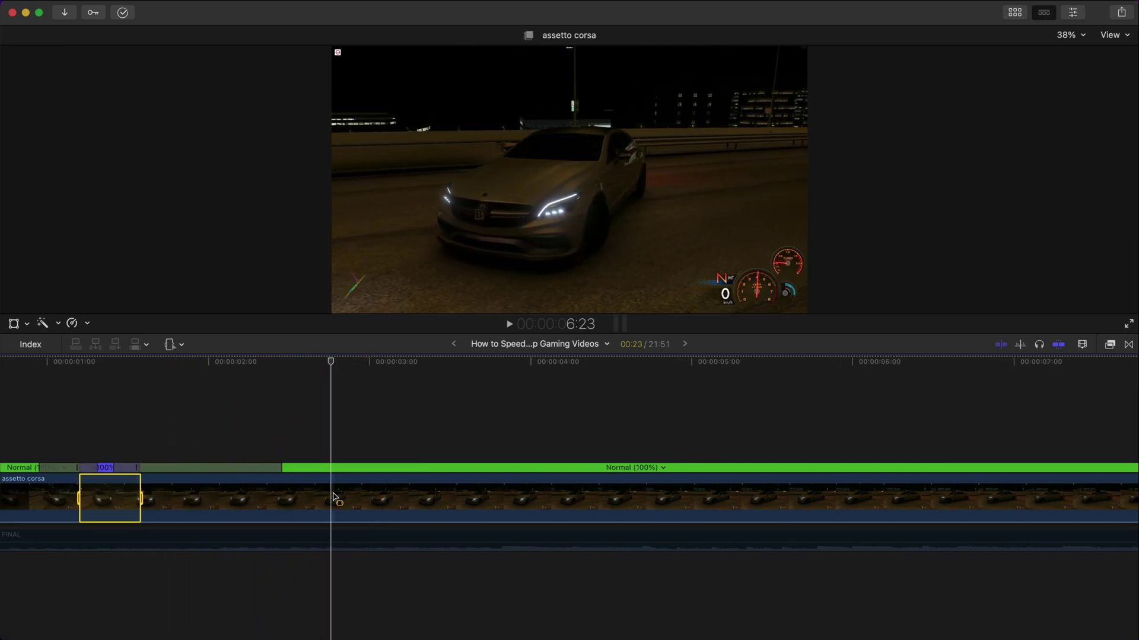
{"action": "left_click_drag", "start_coordinate": [334, 497], "coordinate": [645, 496]}
{"action": "left_click", "coordinate": [71, 323]}
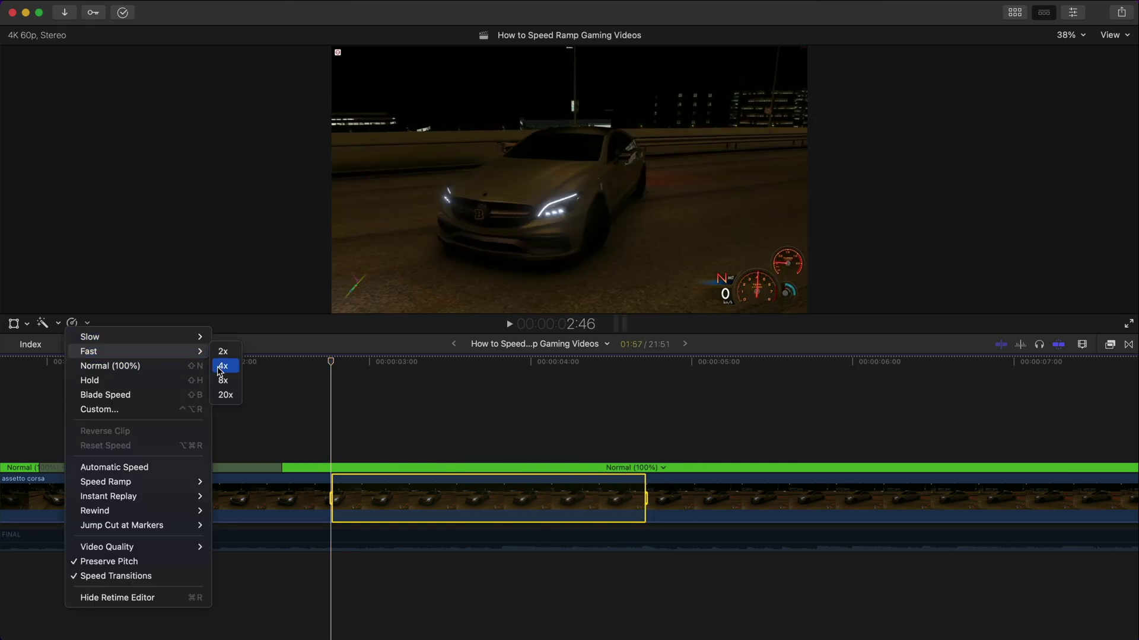
{"action": "left_click", "coordinate": [225, 395]}
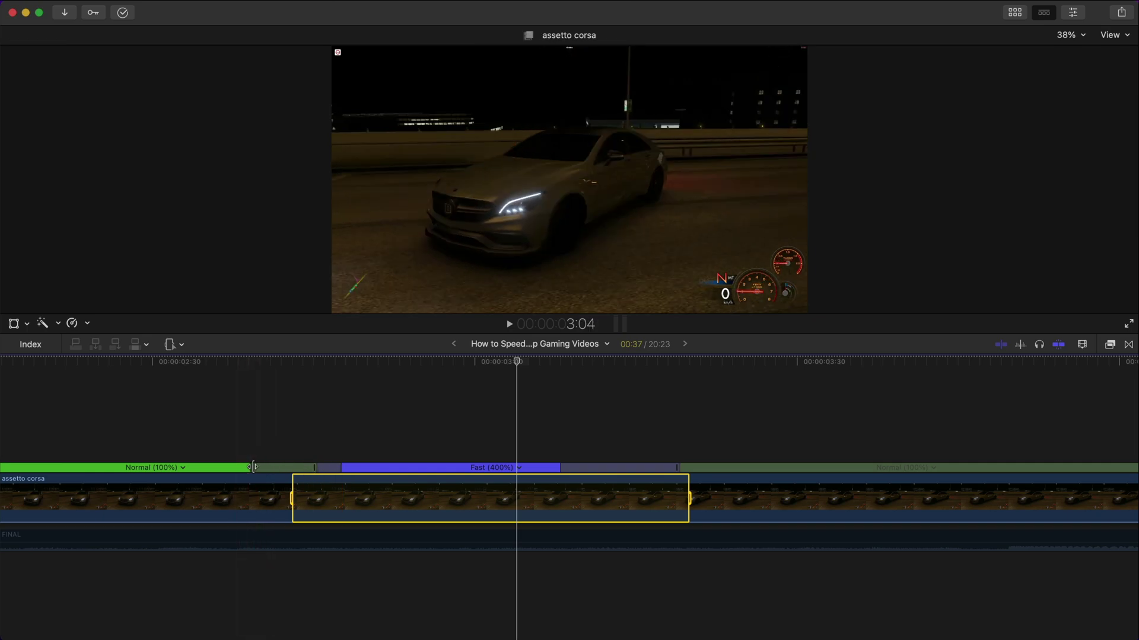
{"action": "scroll", "coordinate": [275, 462], "scroll_direction": "left", "scroll_amount": 2}
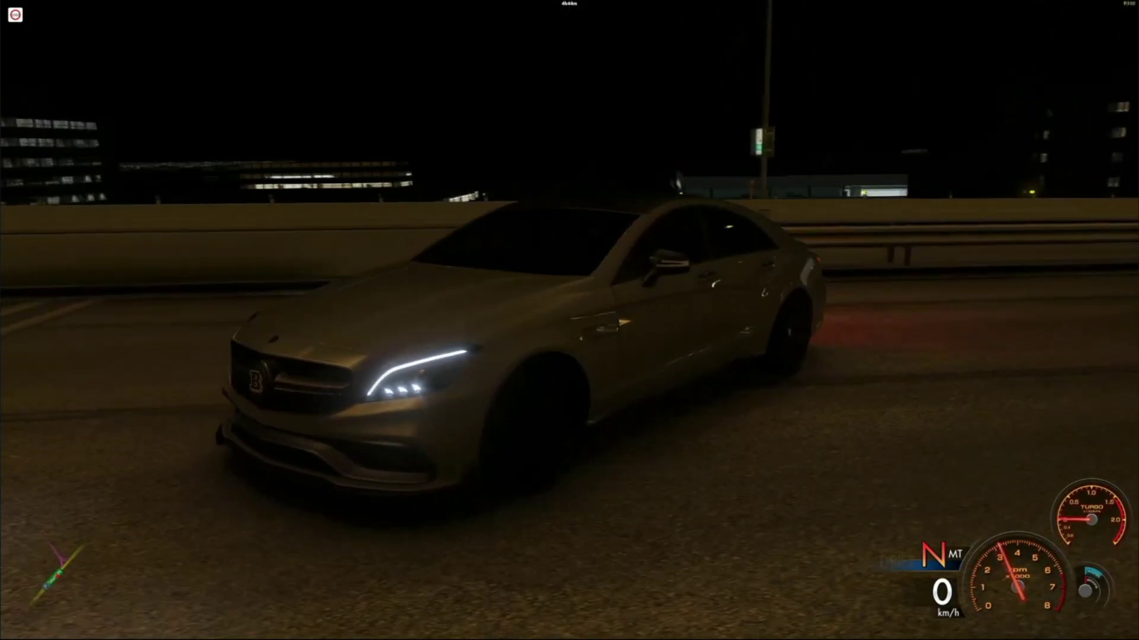
- Set a long later stretch to Fast 20x (2000%), shortening the project to 11:16
{"action": "key", "text": "Escape"}
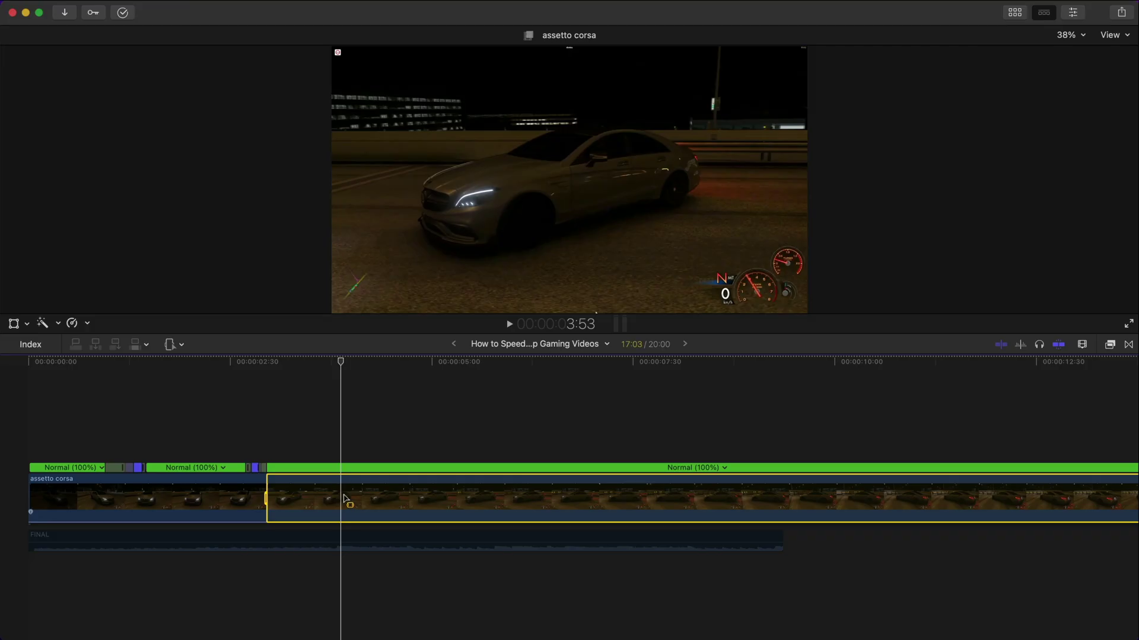
{"action": "left_click_drag", "start_coordinate": [344, 498], "coordinate": [300, 539]}
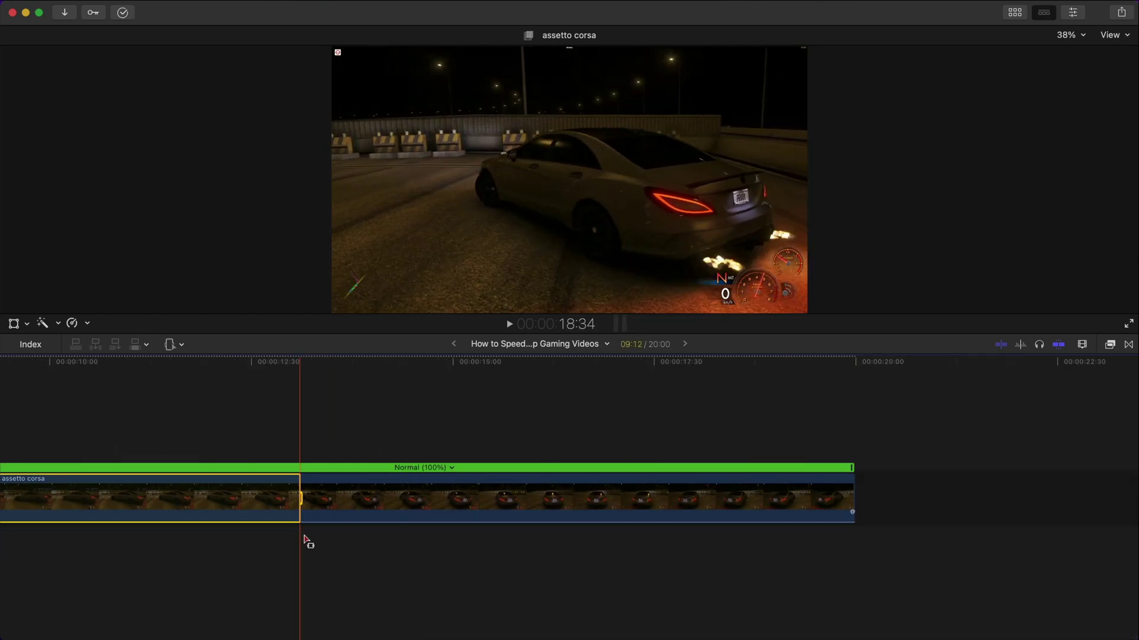
{"action": "left_click", "coordinate": [73, 323]}
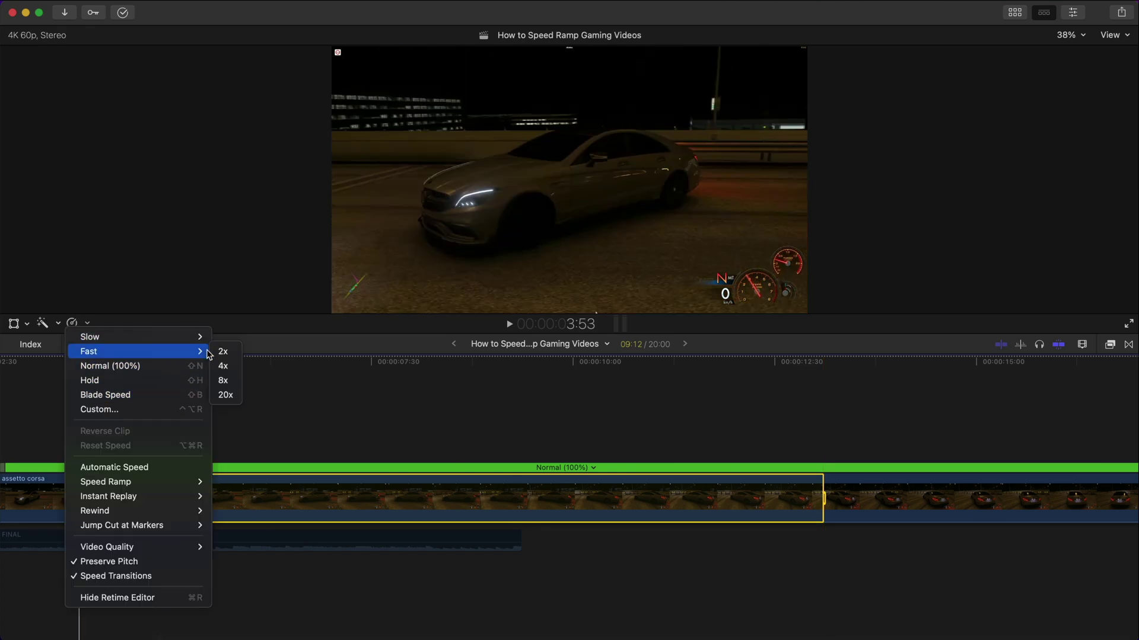
{"action": "left_click", "coordinate": [224, 395]}
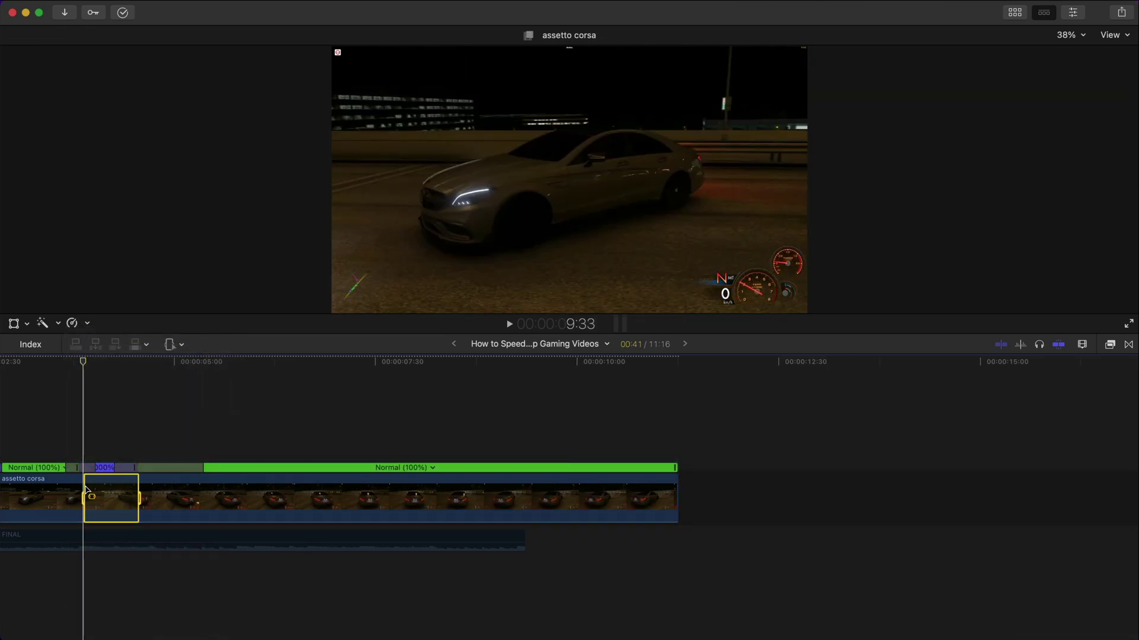
{"action": "key", "text": "super+equal"}
{"action": "key", "text": "super+equal"}
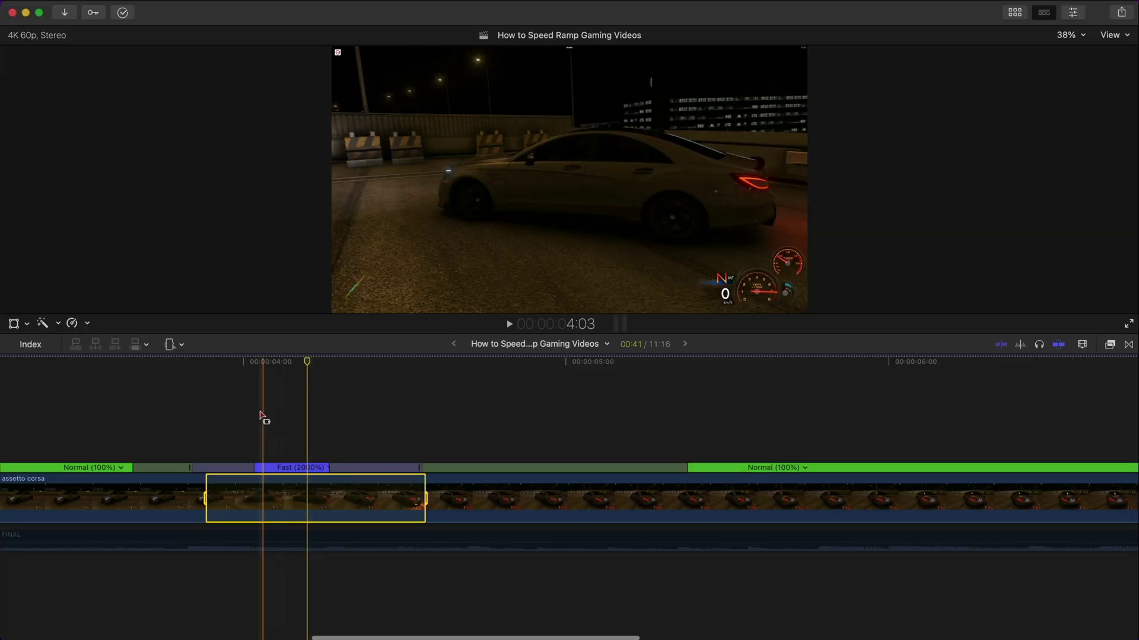
{"action": "key", "text": "super+equal"}
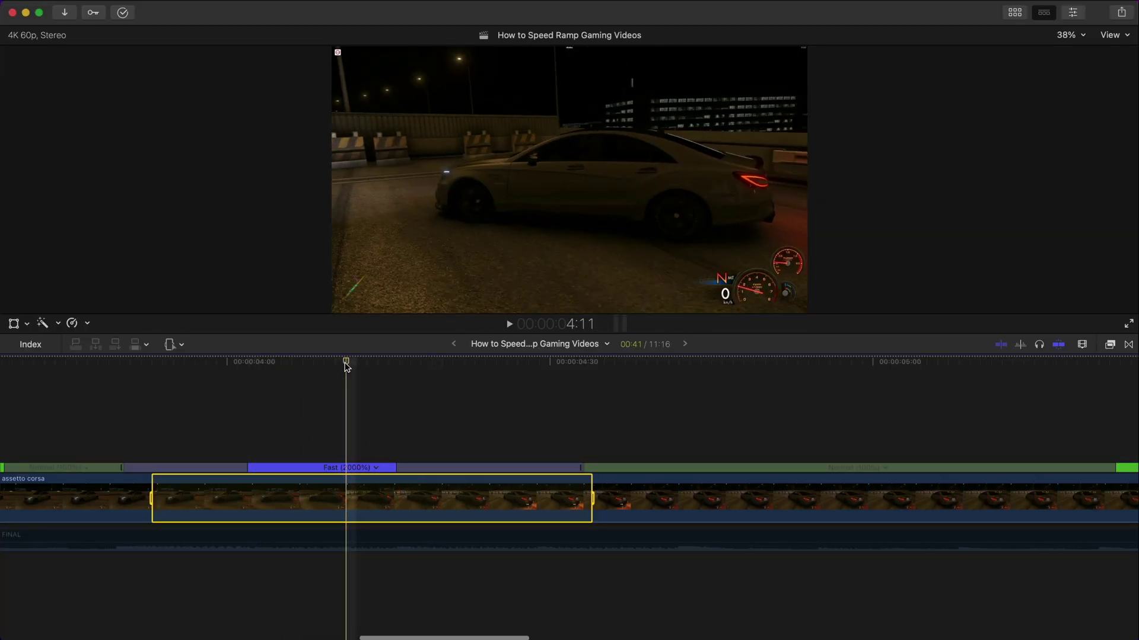
- Change the fast section's speed to a custom 2800% rate and play it back
{"action": "left_click", "coordinate": [314, 362]}
{"action": "left_click", "coordinate": [377, 469]}
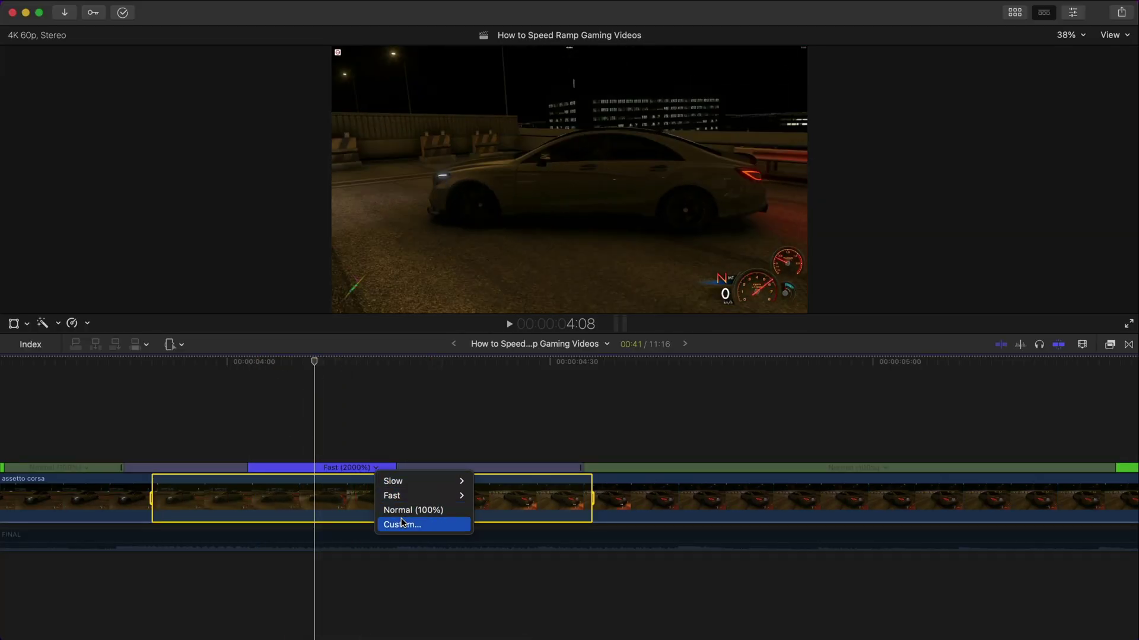
{"action": "left_click", "coordinate": [428, 526]}
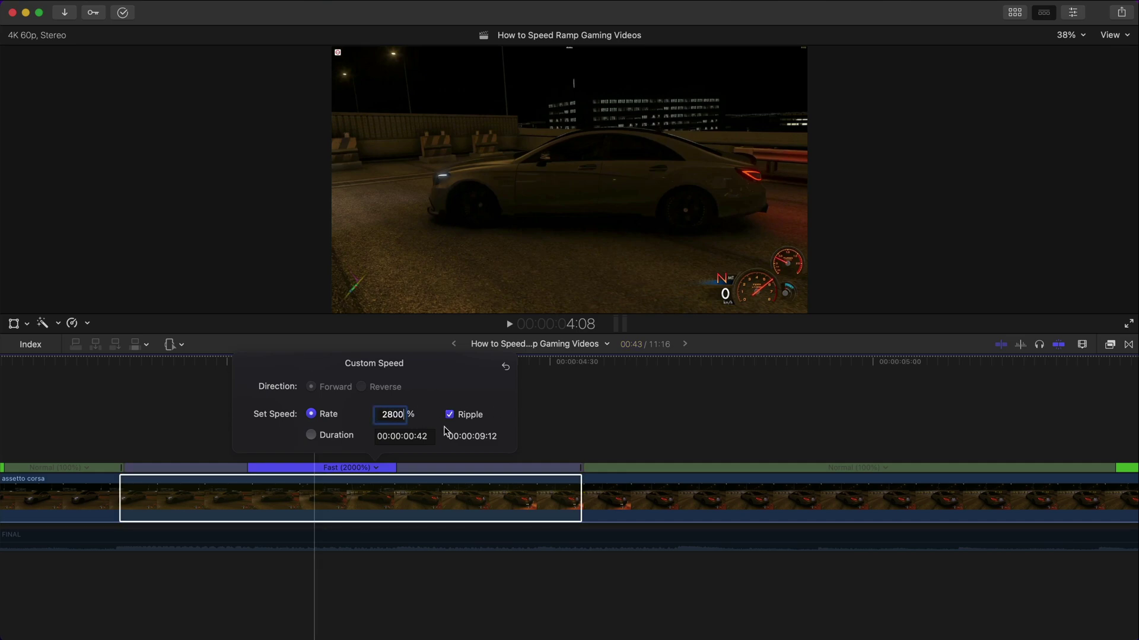
{"action": "key", "text": "Return"}
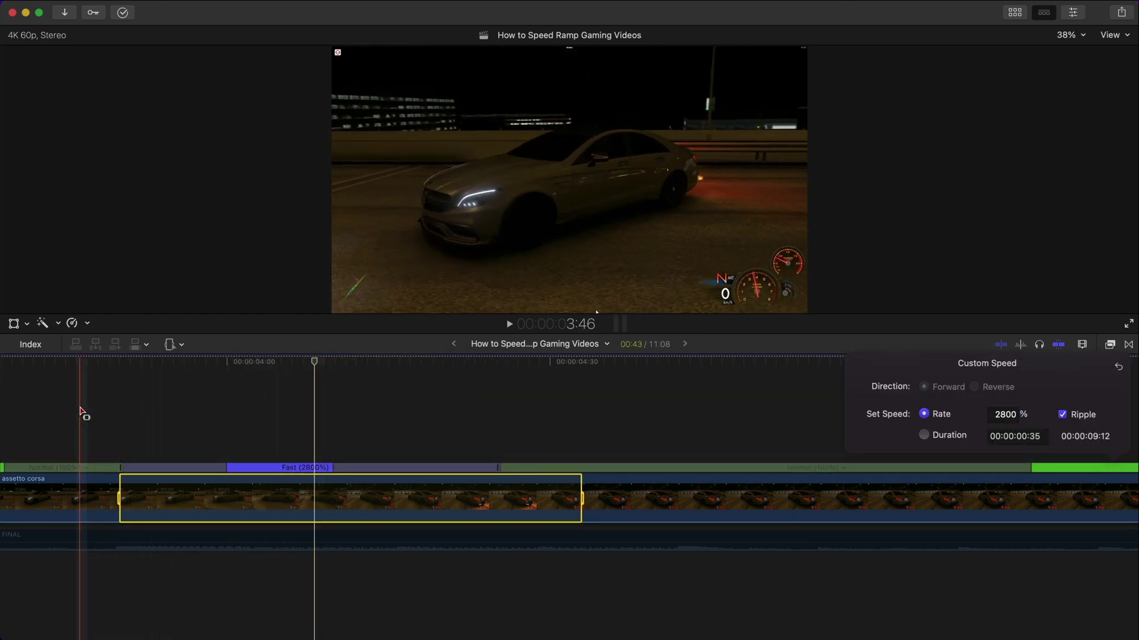
{"action": "key", "text": "space"}
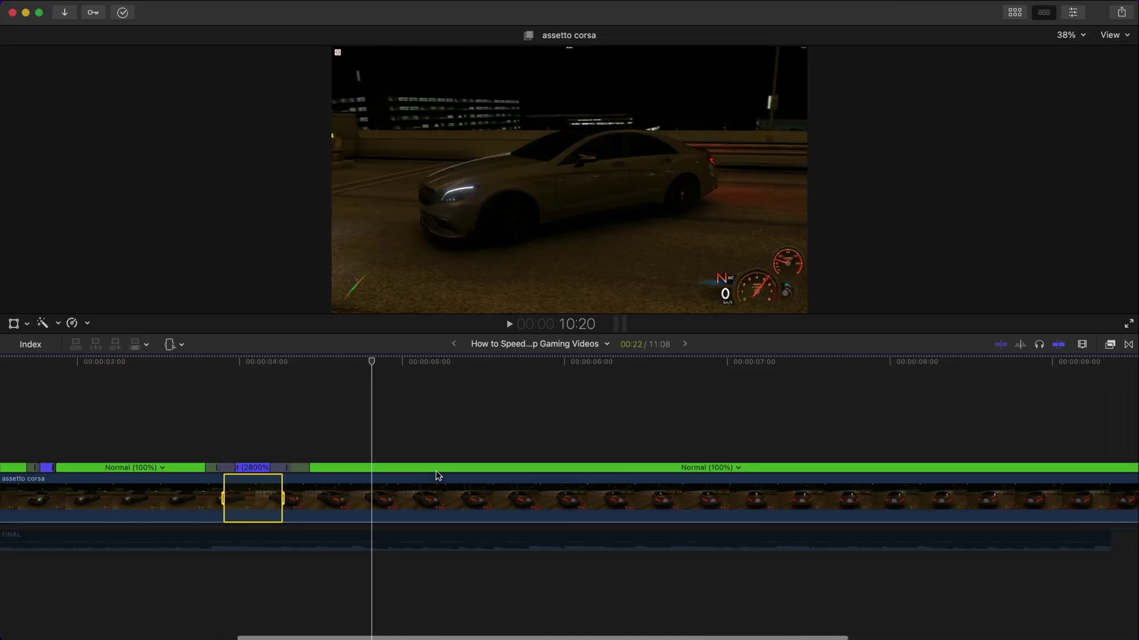
- Set another marked stretch of the assetto corsa clip to Fast 20x (2000%)
{"action": "scroll", "coordinate": [415, 487], "scroll_direction": "right", "scroll_amount": 2}
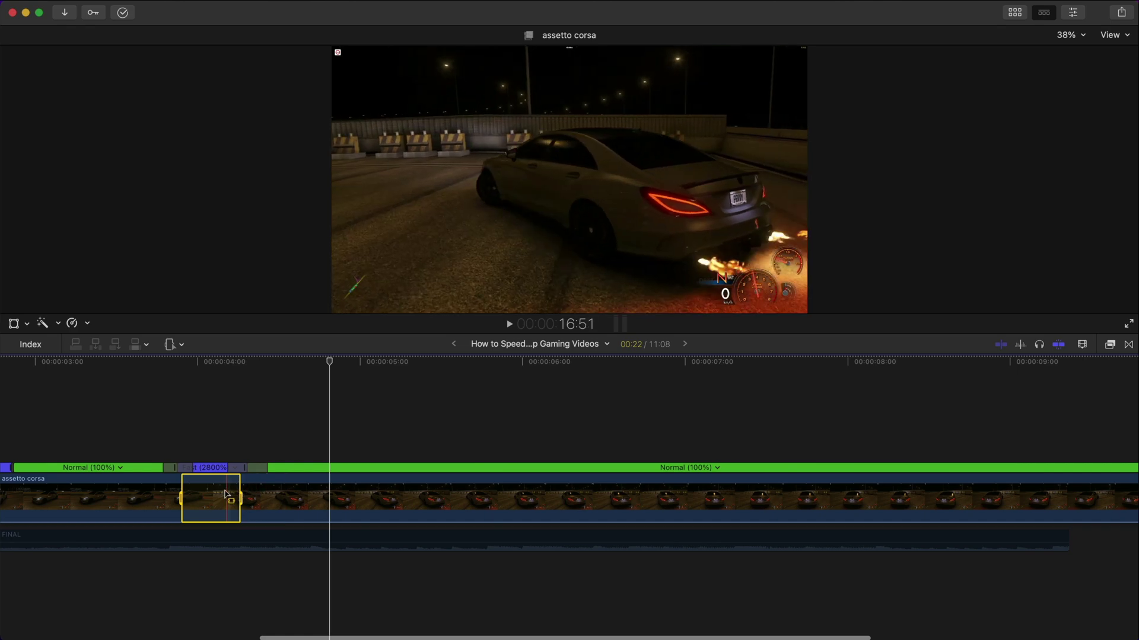
{"action": "left_click_drag", "start_coordinate": [347, 498], "coordinate": [991, 547]}
{"action": "scroll", "coordinate": [991, 546], "scroll_direction": "right", "scroll_amount": 5}
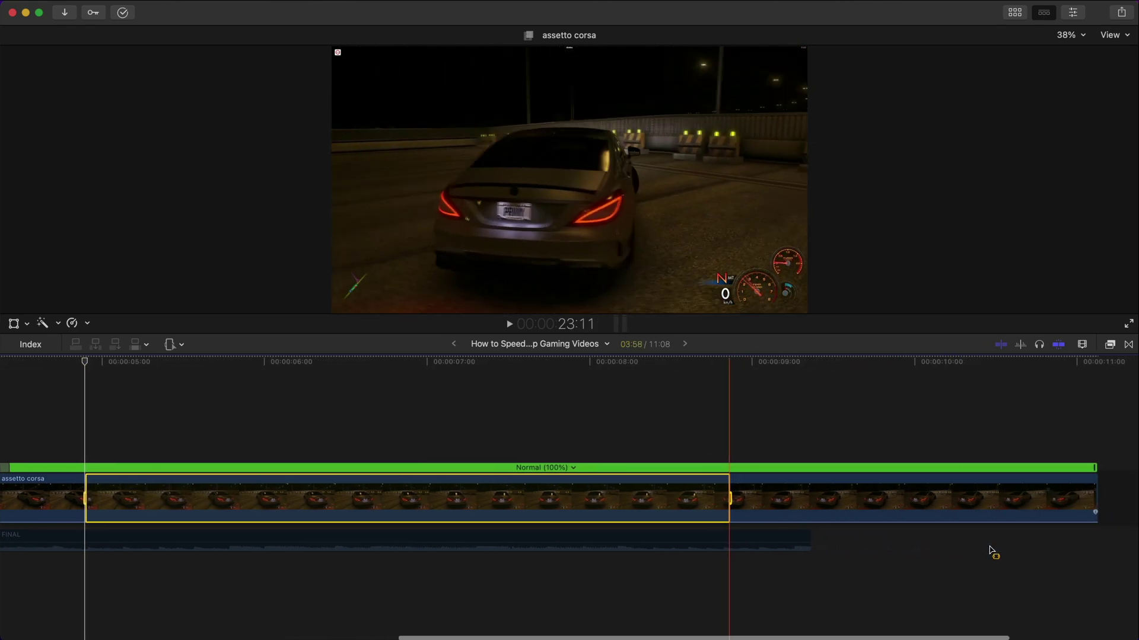
{"action": "left_click", "coordinate": [71, 322]}
{"action": "mouse_move", "coordinate": [177, 352]}
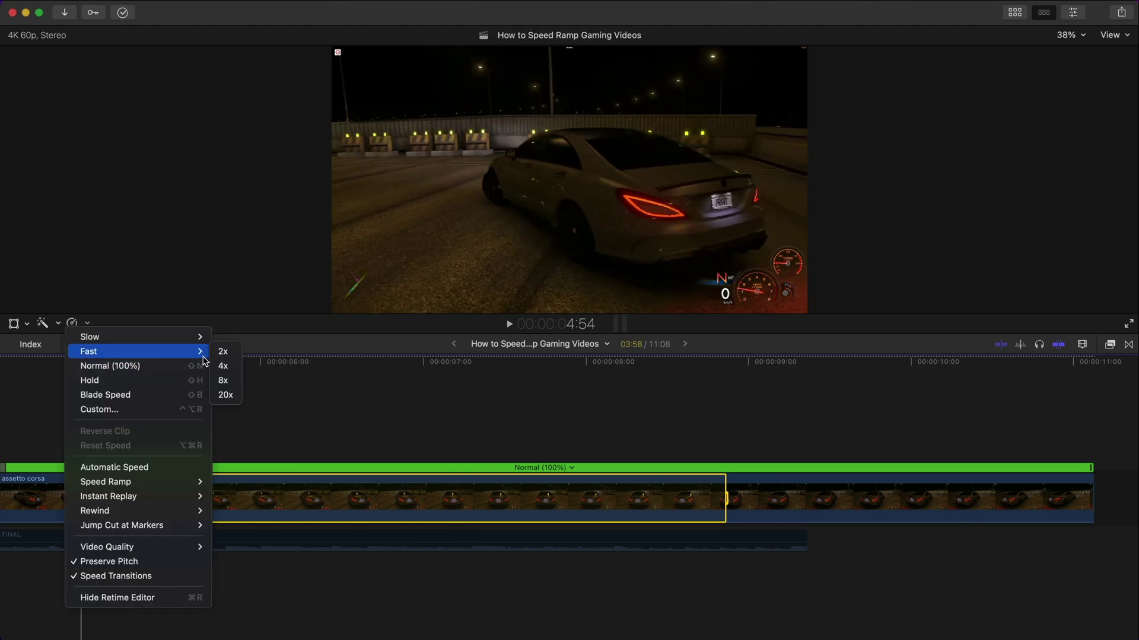
{"action": "left_click", "coordinate": [226, 395]}
- Shorten the ramp back to Normal speed and fit the 9:22 project in view
{"action": "key", "text": "super+equal"}
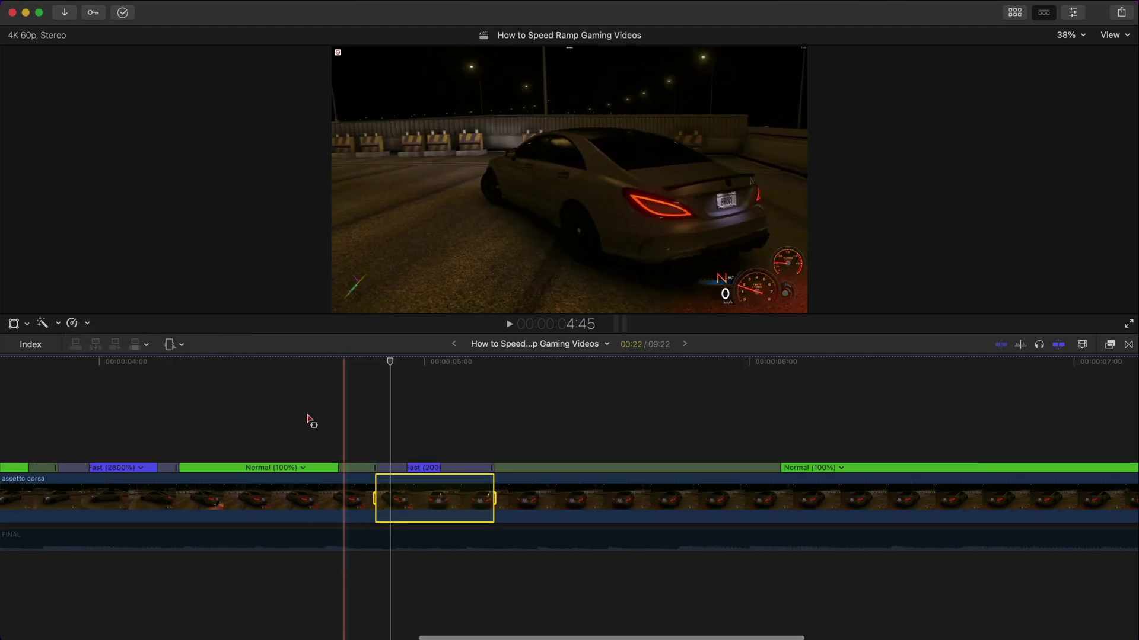
{"action": "key", "text": "space"}
{"action": "left_click_drag", "start_coordinate": [780, 467], "coordinate": [562, 467]}
{"action": "scroll", "coordinate": [363, 457], "scroll_direction": "left", "scroll_amount": 10}
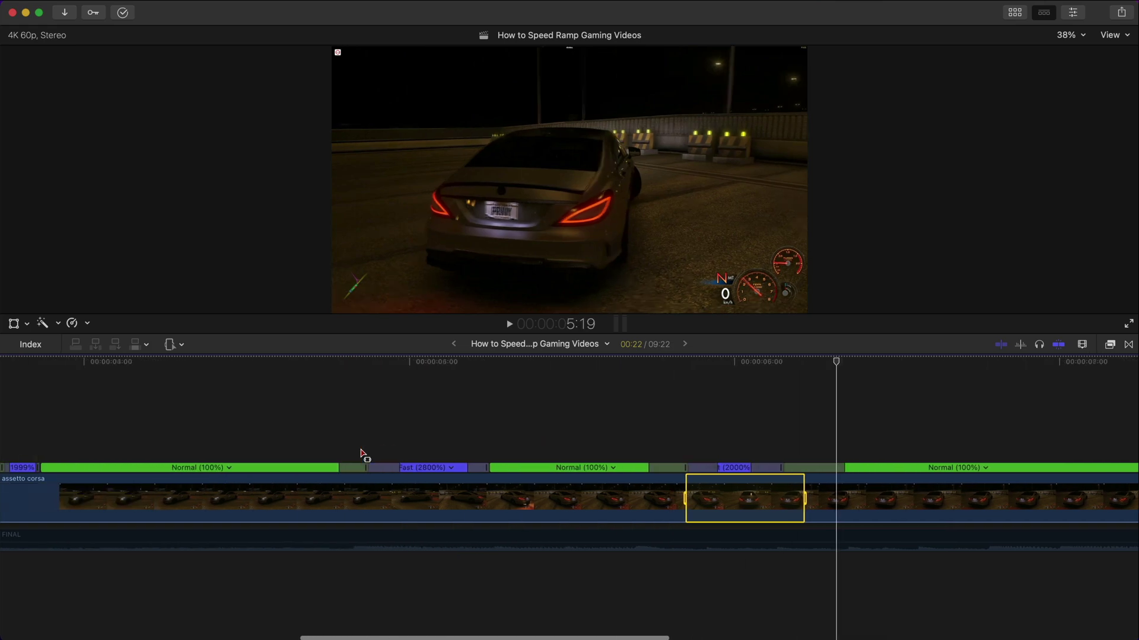
{"action": "key", "text": "shift+z"}
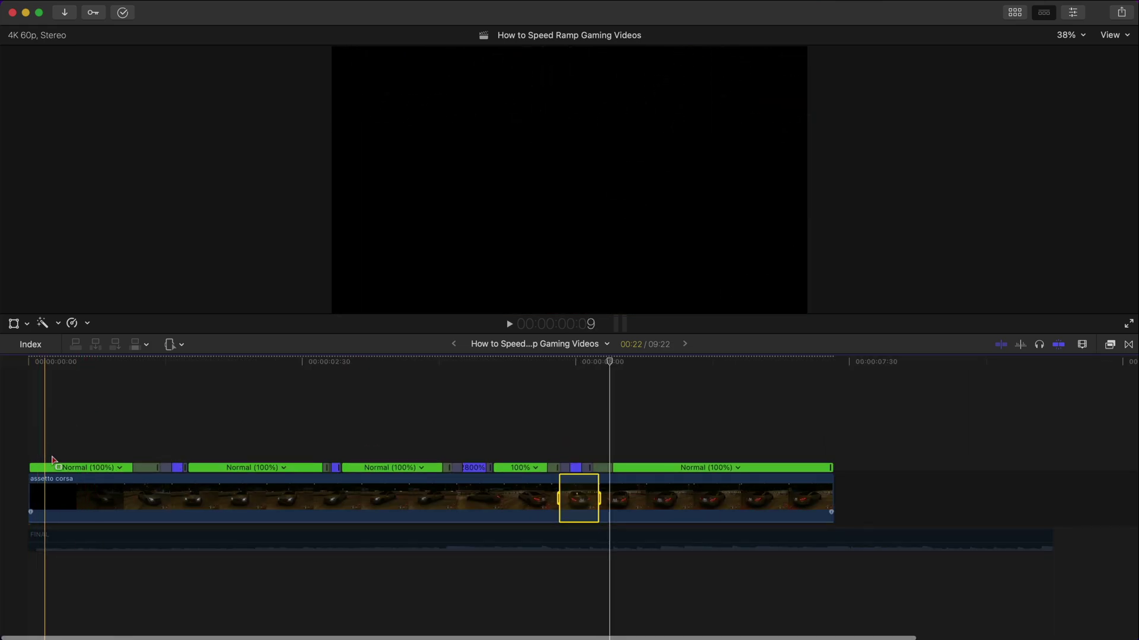
{"action": "key", "text": "space"}
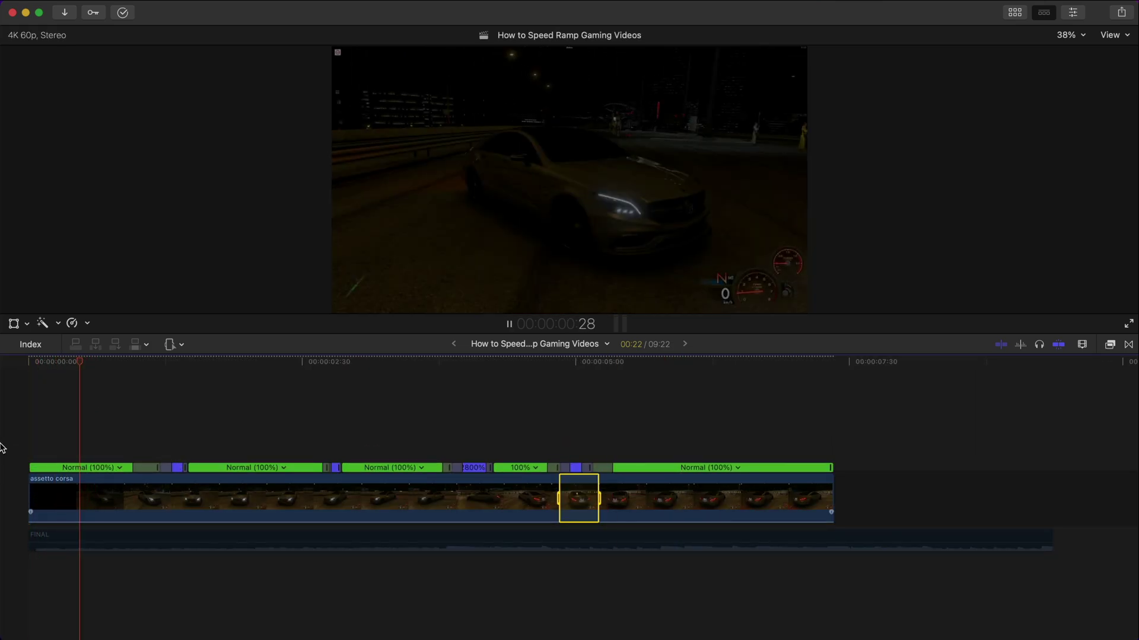
{"action": "key", "text": "super+shift+f"}
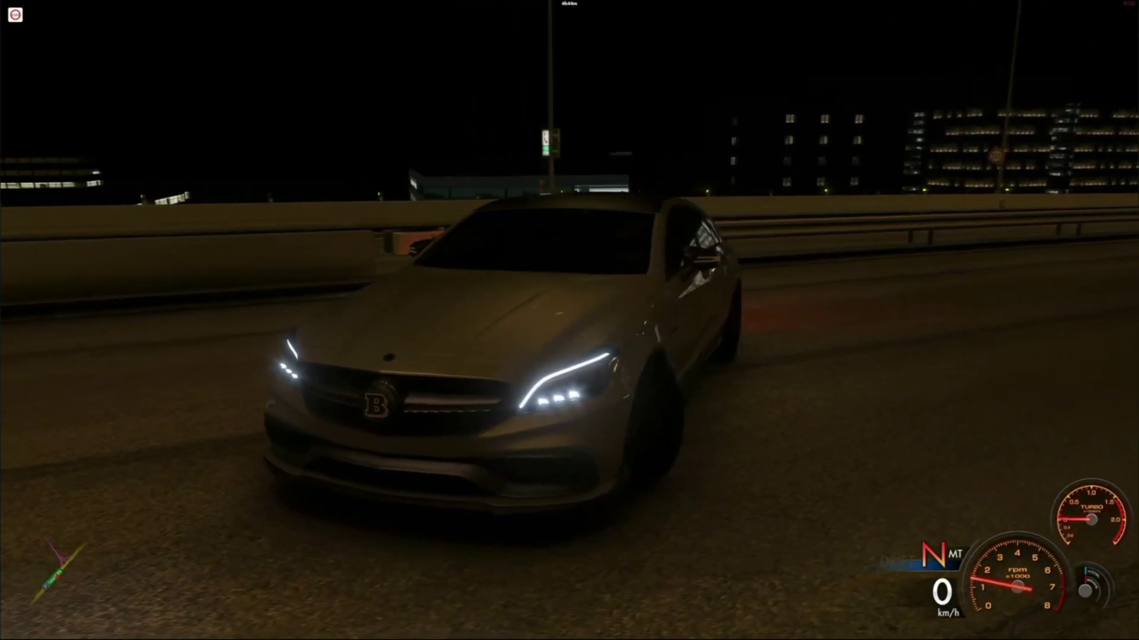
{"action": "key", "text": "Escape"}
{"action": "key", "text": "space"}
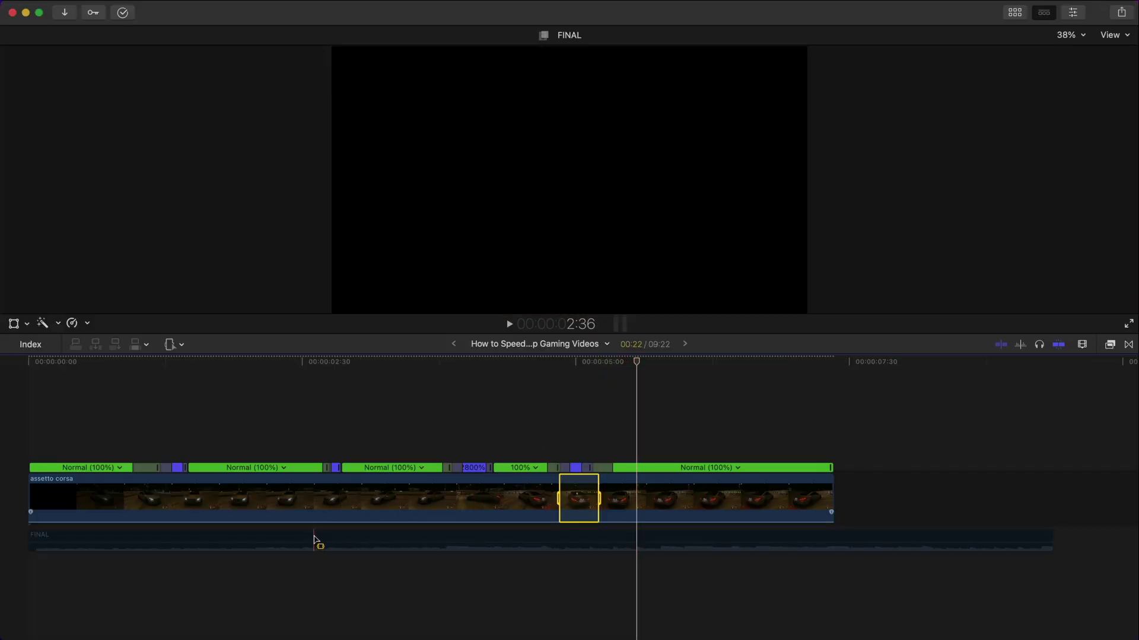
{"action": "left_click", "coordinate": [314, 541]}
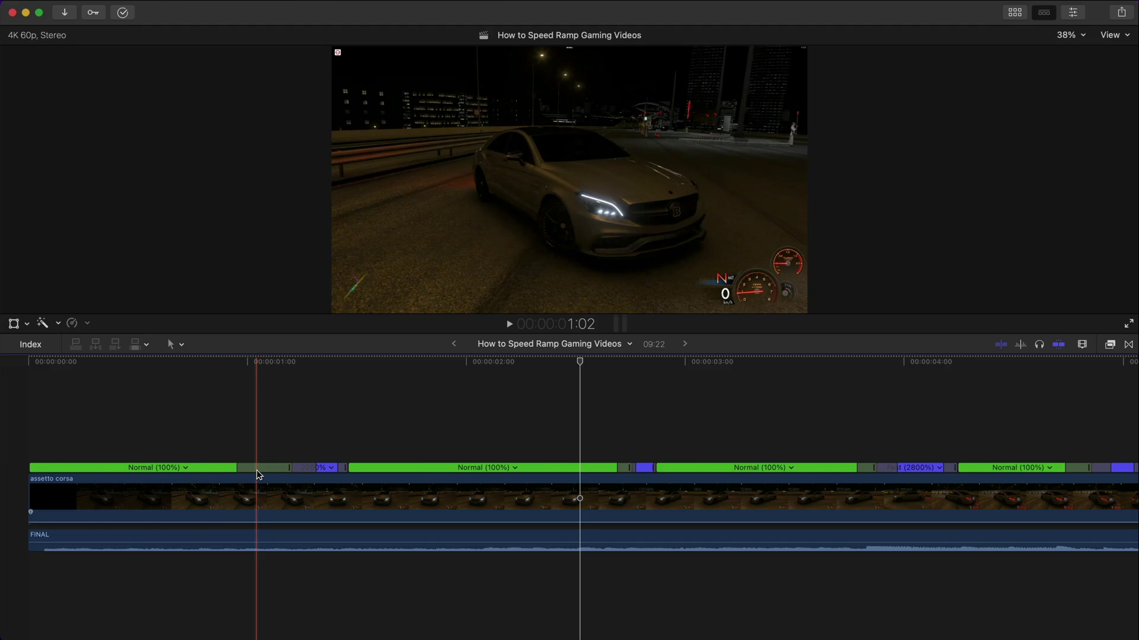
{"action": "key", "text": "shift+z"}
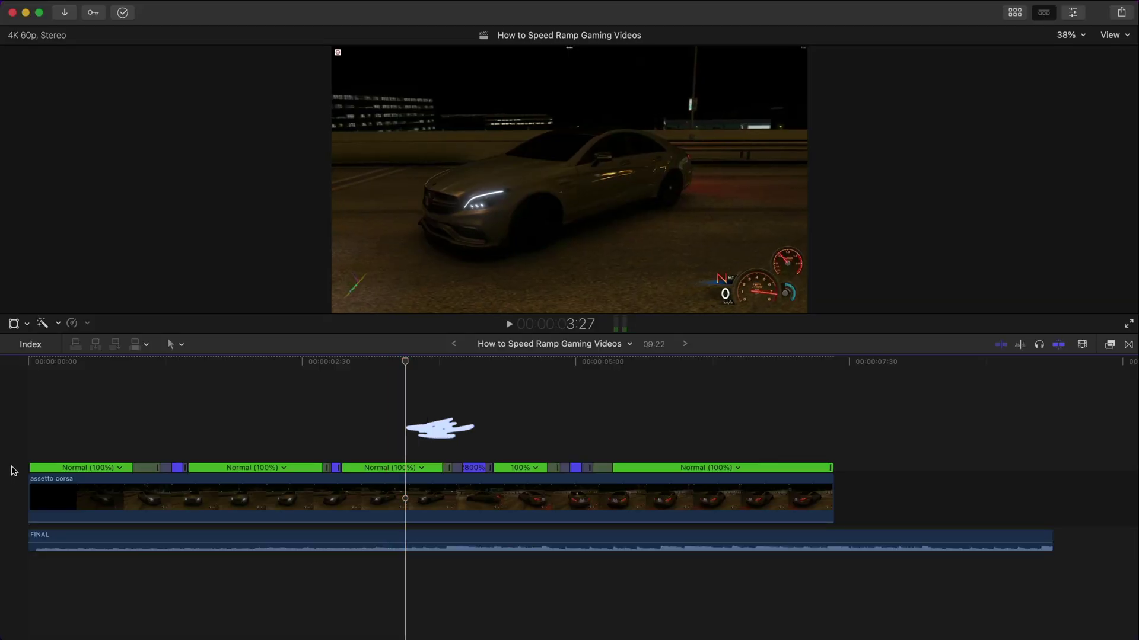
{"action": "key", "text": "super+equal"}
{"action": "key", "text": "super+equal"}
{"action": "key", "text": "super+equal"}
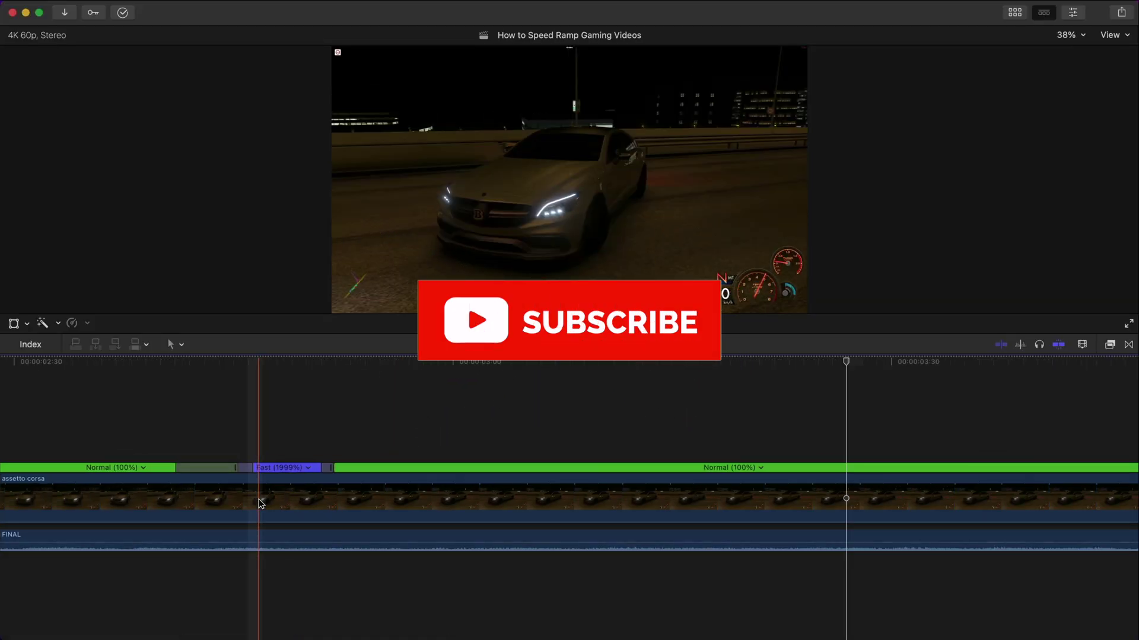
- Shift the first speed transition's source frame slightly later
{"action": "key", "text": "super+equal"}
{"action": "left_click", "coordinate": [338, 429]}
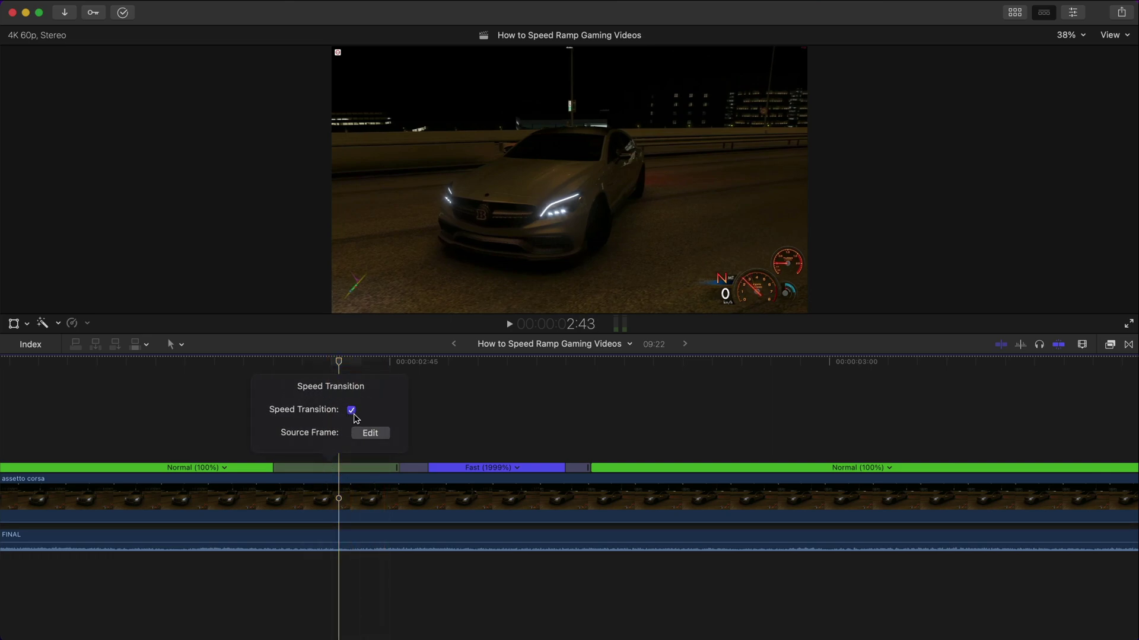
{"action": "left_click", "coordinate": [370, 433]}
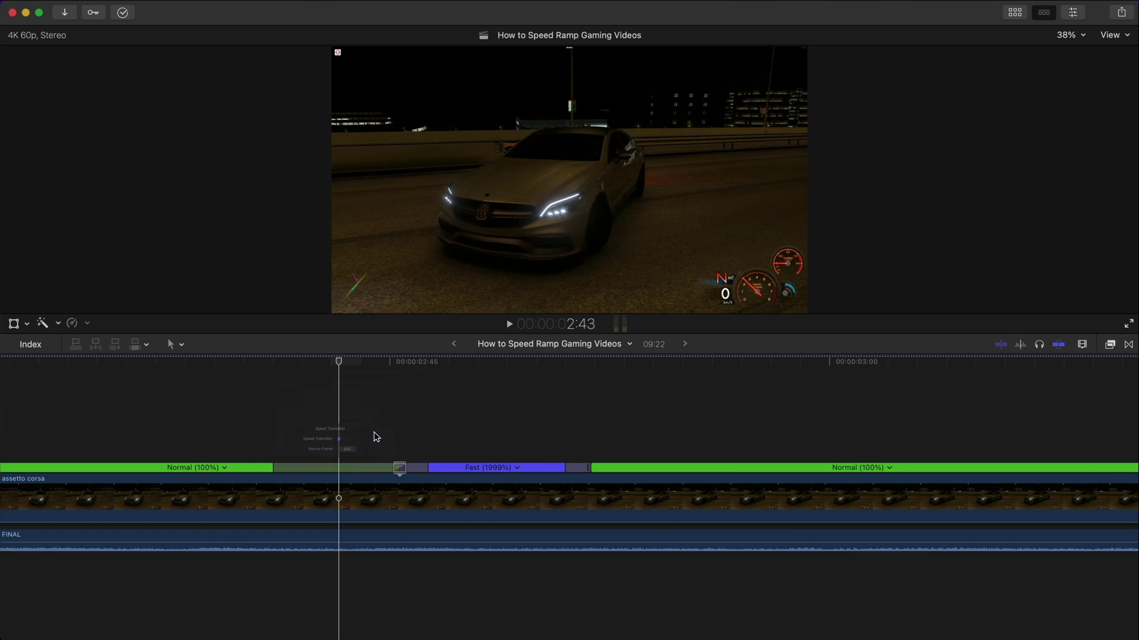
{"action": "mouse_move", "coordinate": [397, 468]}
{"action": "left_mouse_down"}
{"action": "mouse_move", "coordinate": [363, 468]}
{"action": "mouse_move", "coordinate": [409, 469]}
{"action": "left_mouse_up"}
{"action": "key", "text": "super+minus"}
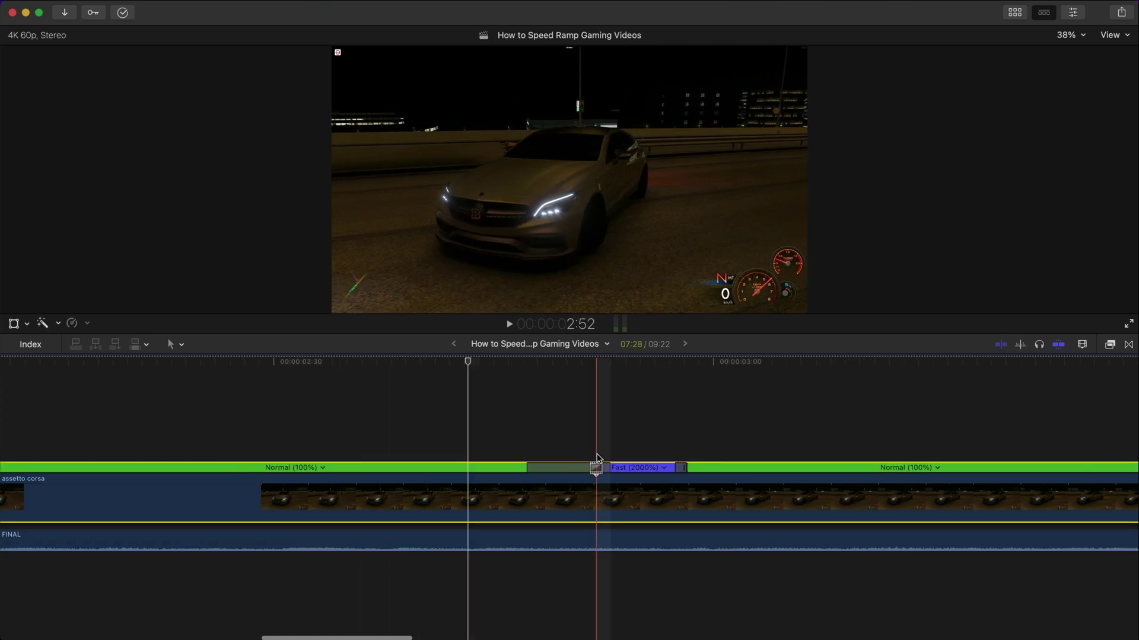
- Widen the speed transitions around the next Fast 20x section
{"action": "scroll", "coordinate": [596, 462], "scroll_direction": "right", "scroll_amount": 5}
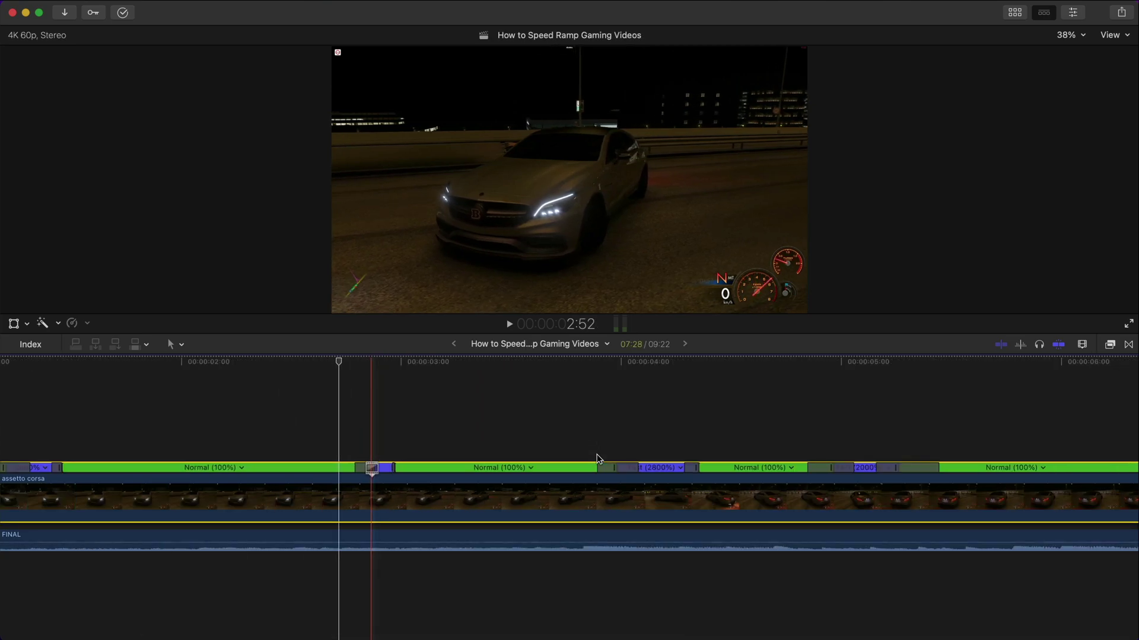
{"action": "key", "text": "super+minus"}
{"action": "left_click", "coordinate": [445, 521]}
{"action": "key", "text": "super+equal"}
{"action": "left_click_drag", "start_coordinate": [532, 476], "coordinate": [583, 504]}
{"action": "key", "text": "super+equal"}
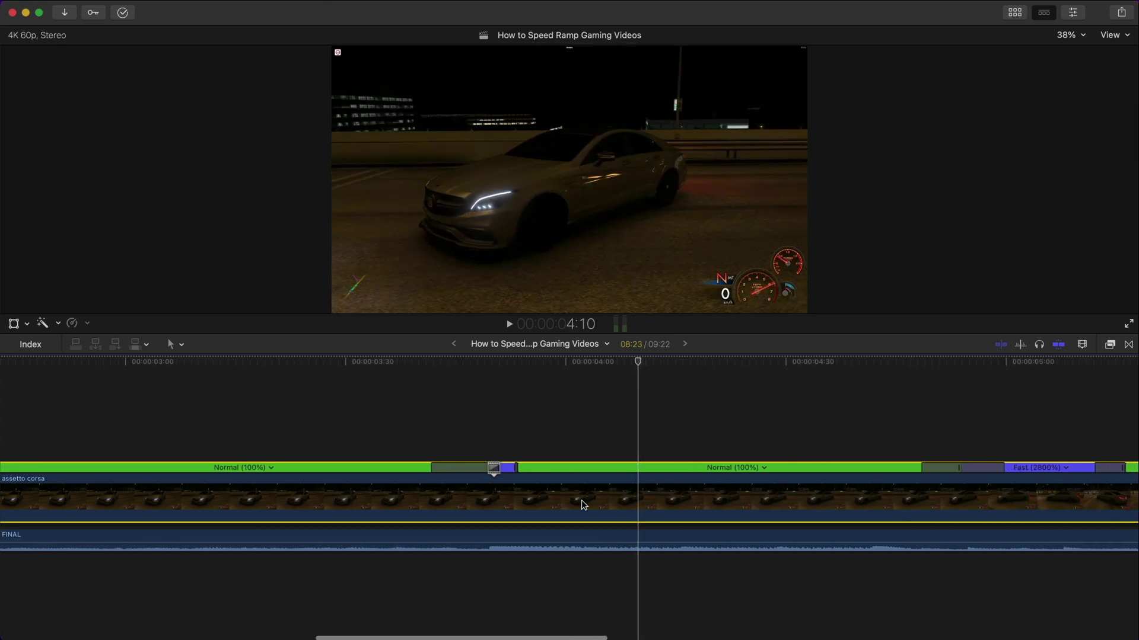
{"action": "key", "text": "super+equal"}
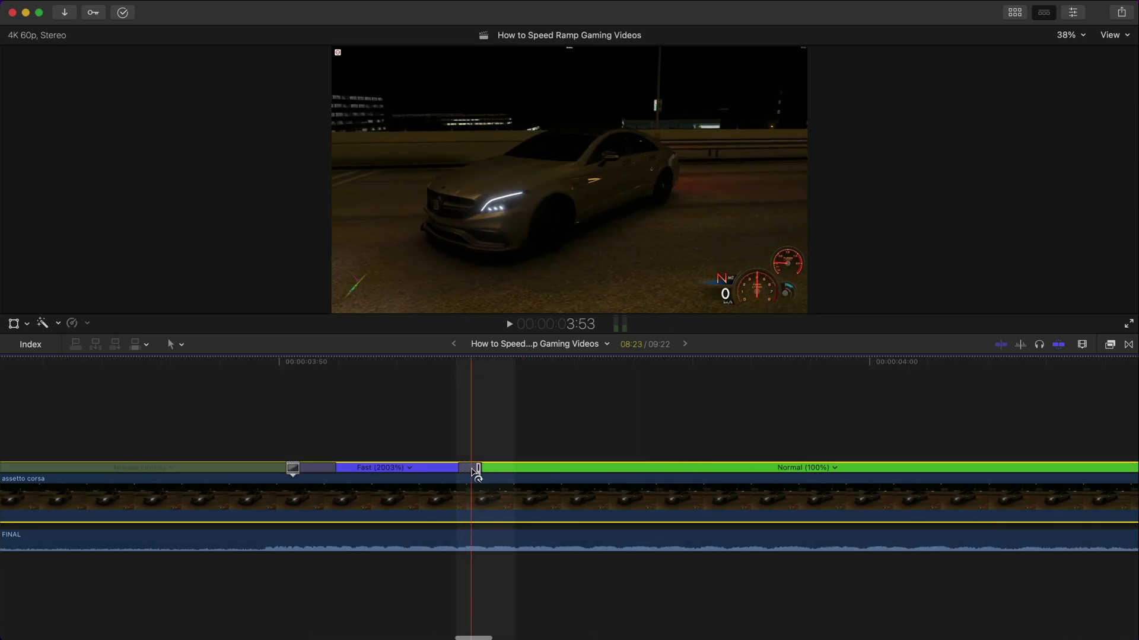
{"action": "left_click_drag", "start_coordinate": [482, 469], "coordinate": [564, 470]}
{"action": "key", "text": "super+minus"}
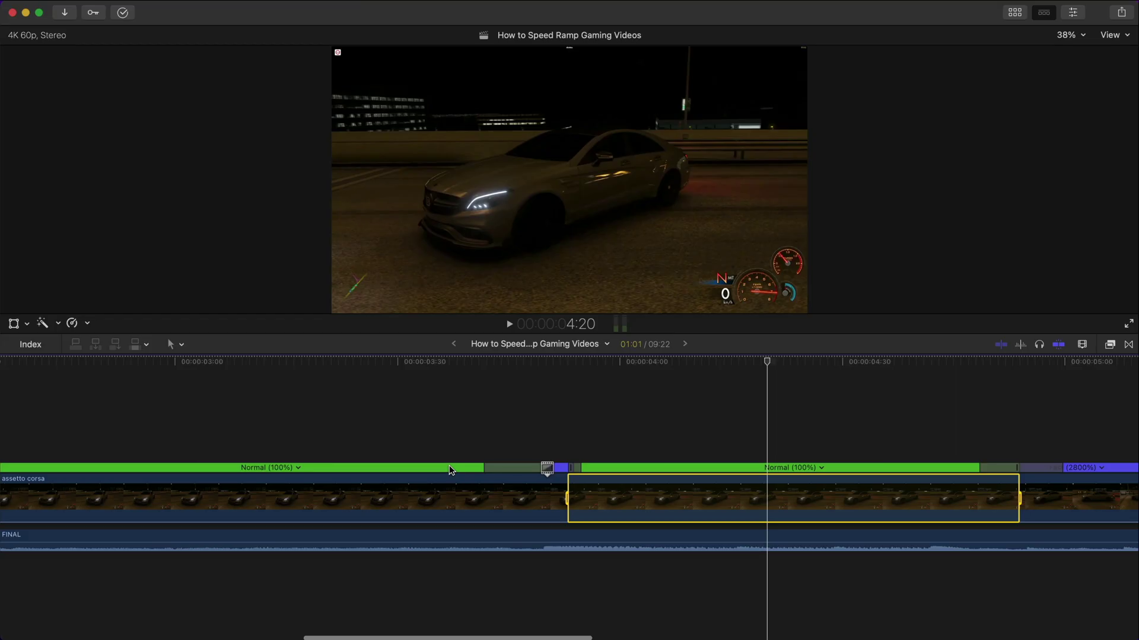
- Stretch the transition after the fast section and move its ramp source frame
{"action": "key", "text": "super+equal"}
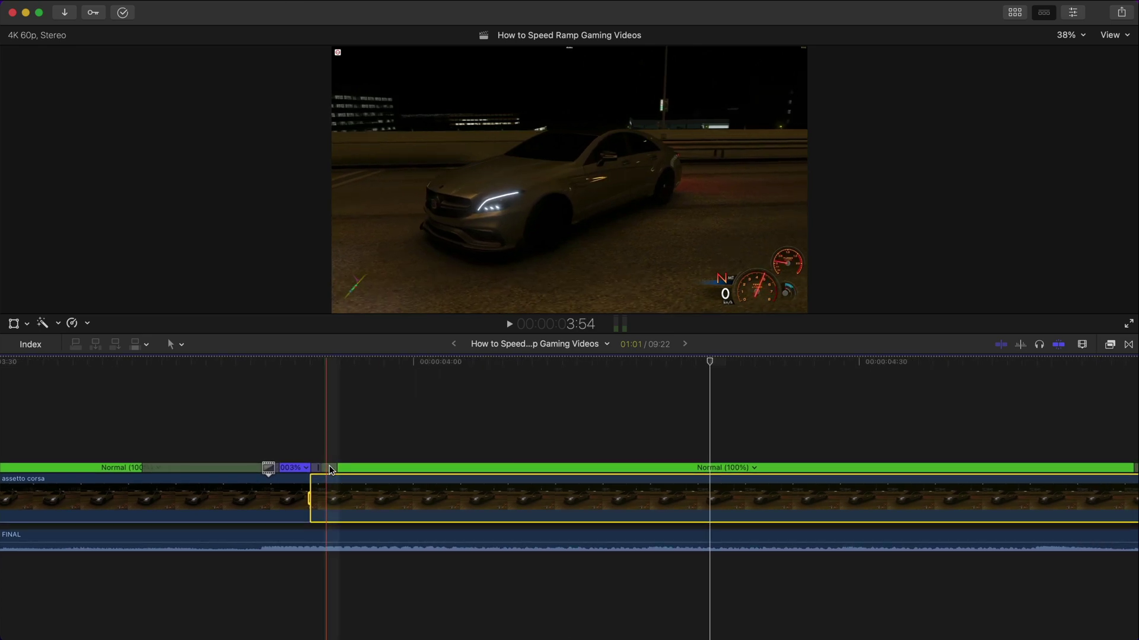
{"action": "left_click_drag", "start_coordinate": [338, 470], "coordinate": [508, 470]}
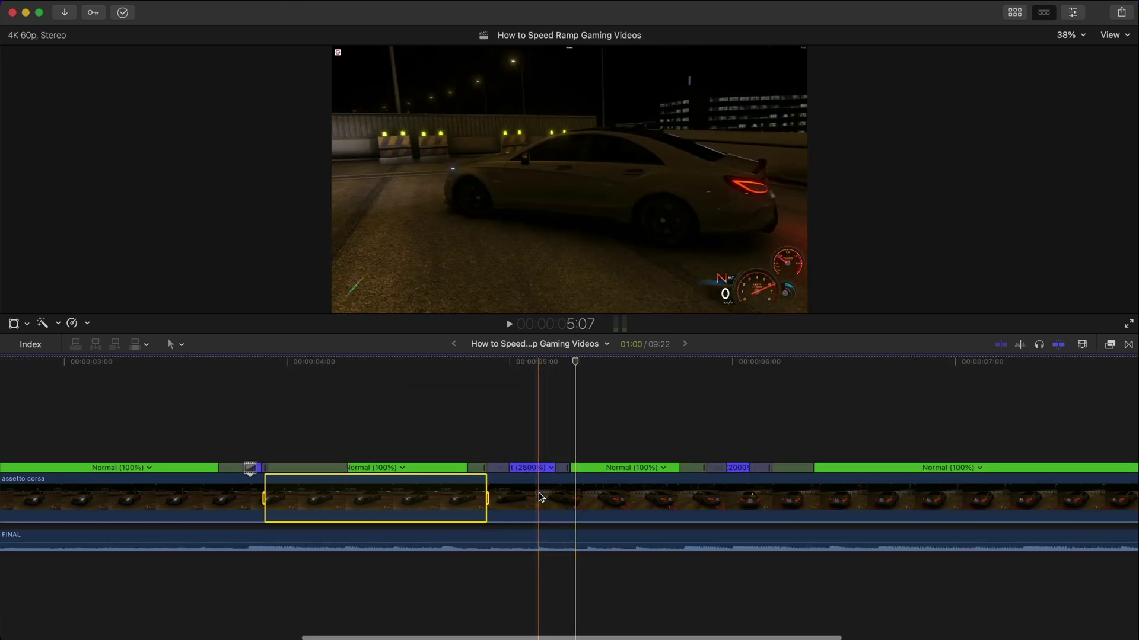
{"action": "double_click", "coordinate": [380, 469]}
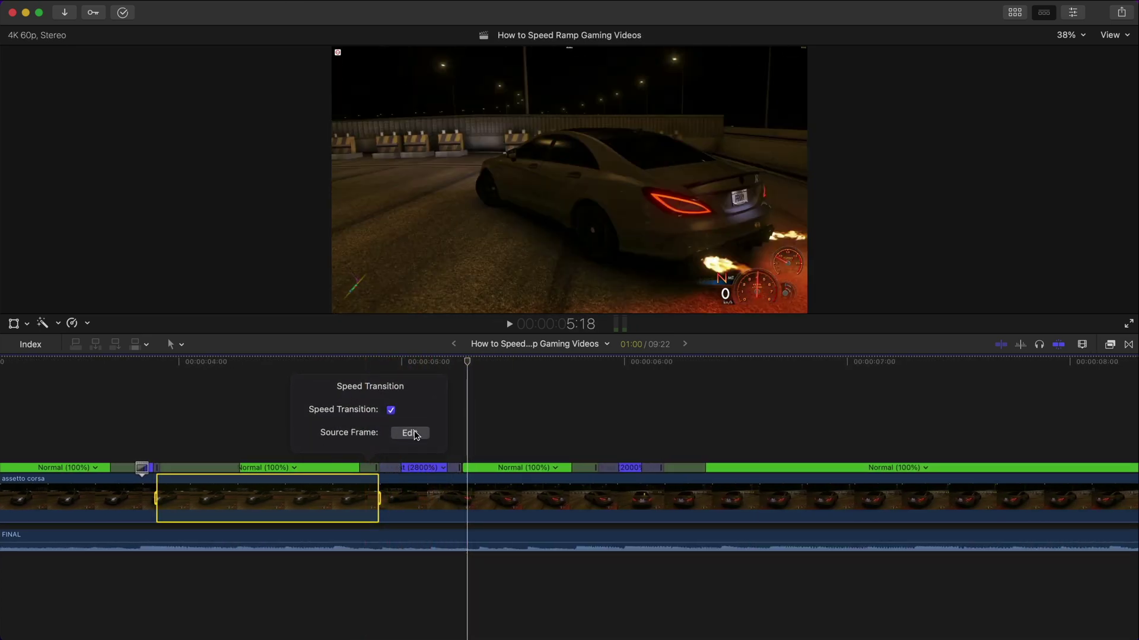
{"action": "left_click", "coordinate": [409, 432]}
{"action": "left_click_drag", "start_coordinate": [382, 467], "coordinate": [266, 474]}
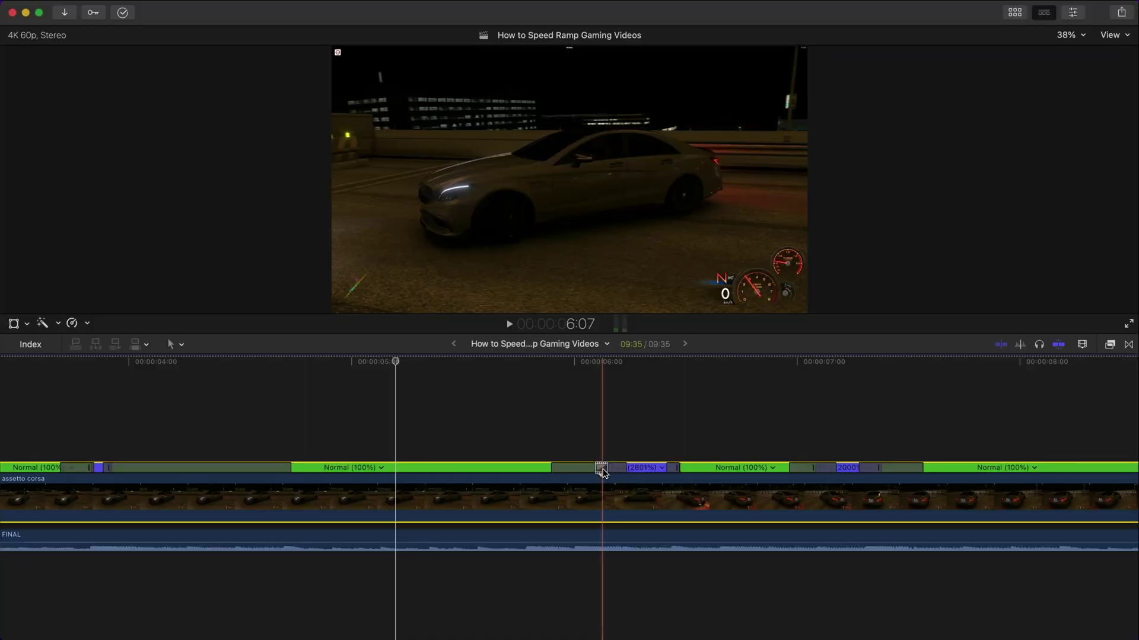
- Nudge the speed-ramp handle slightly, then play the Fast 2800% and 2000% sections against FINAL
{"action": "key", "text": "super+minus"}
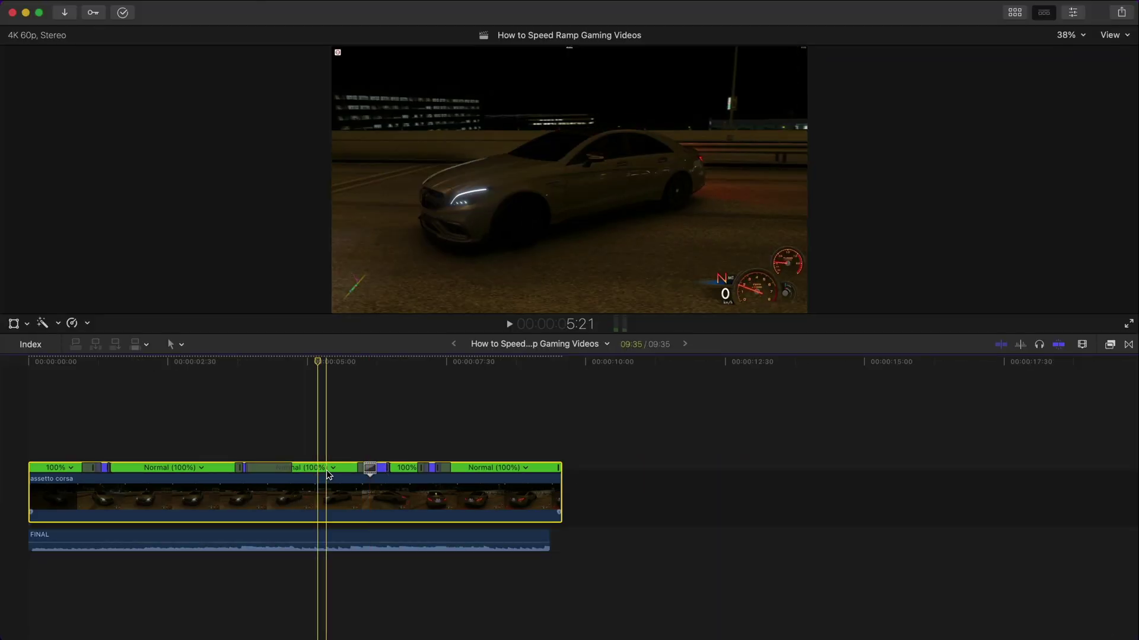
{"action": "key", "text": "super+equal"}
{"action": "left_click_drag", "start_coordinate": [372, 474], "coordinate": [374, 474]}
{"action": "key", "text": "super+equal"}
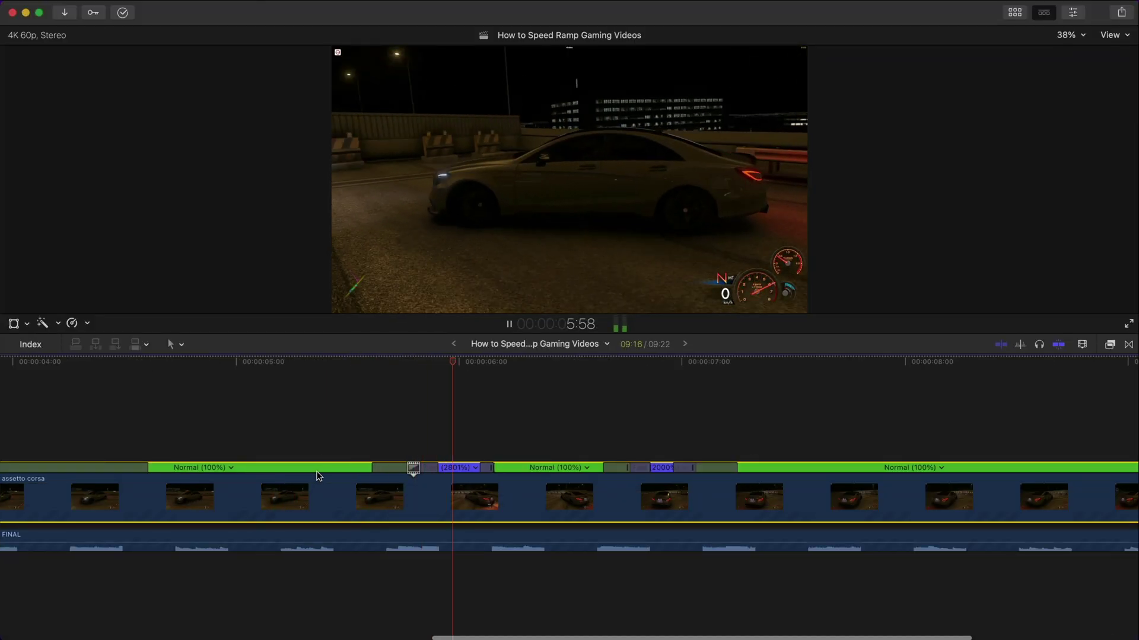
{"action": "key", "text": "space"}
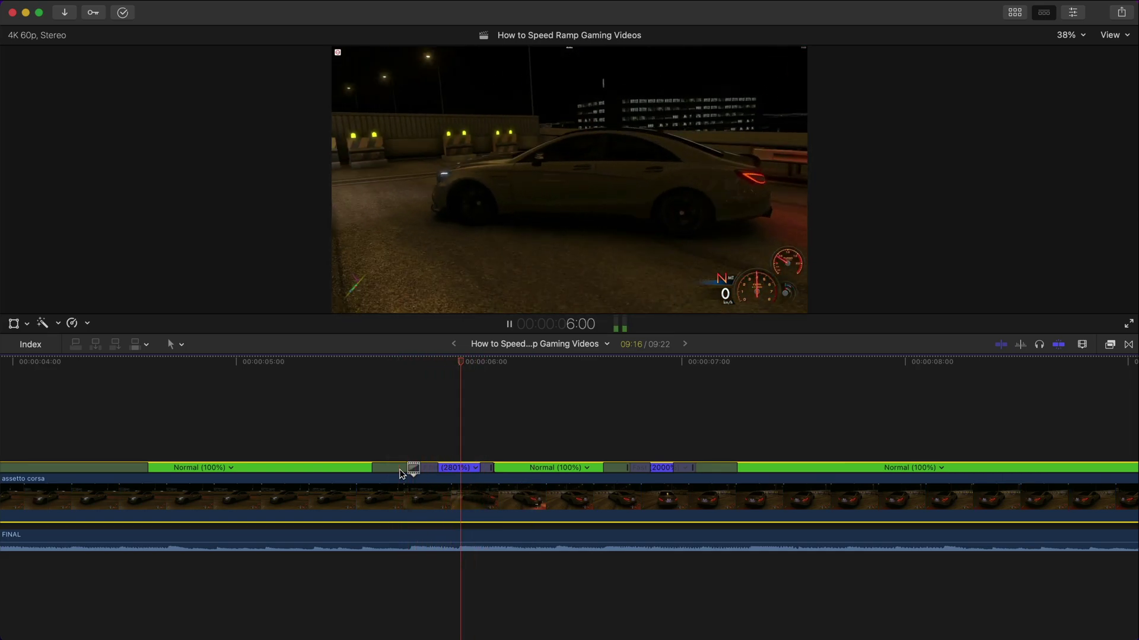
{"action": "key", "text": "space"}
{"action": "key", "text": "super+equal"}
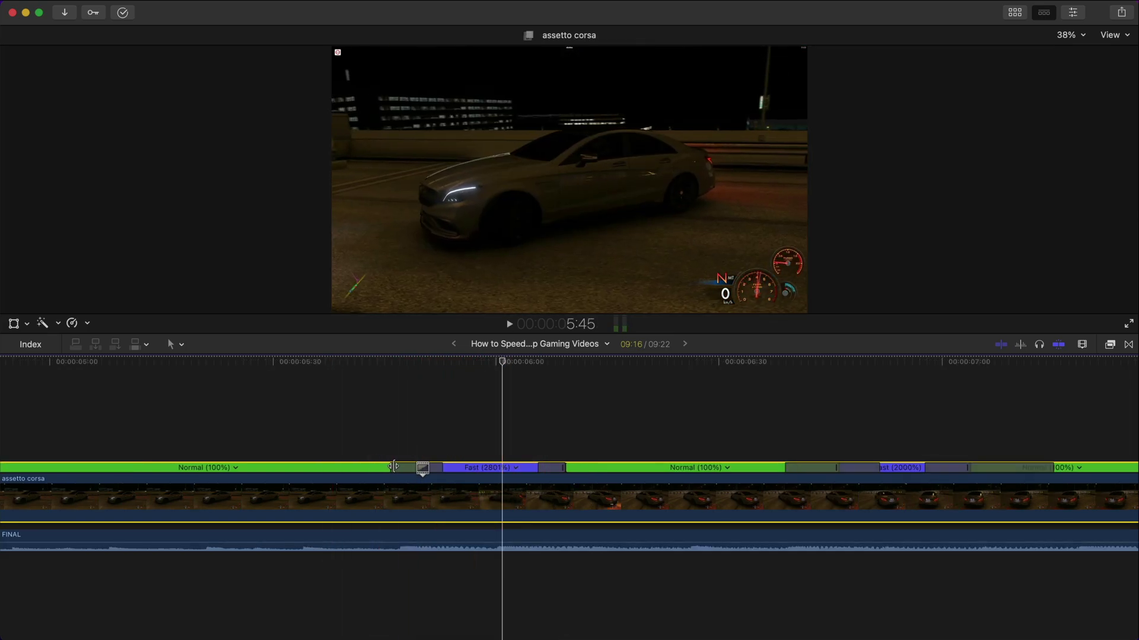
{"action": "key", "text": "space"}
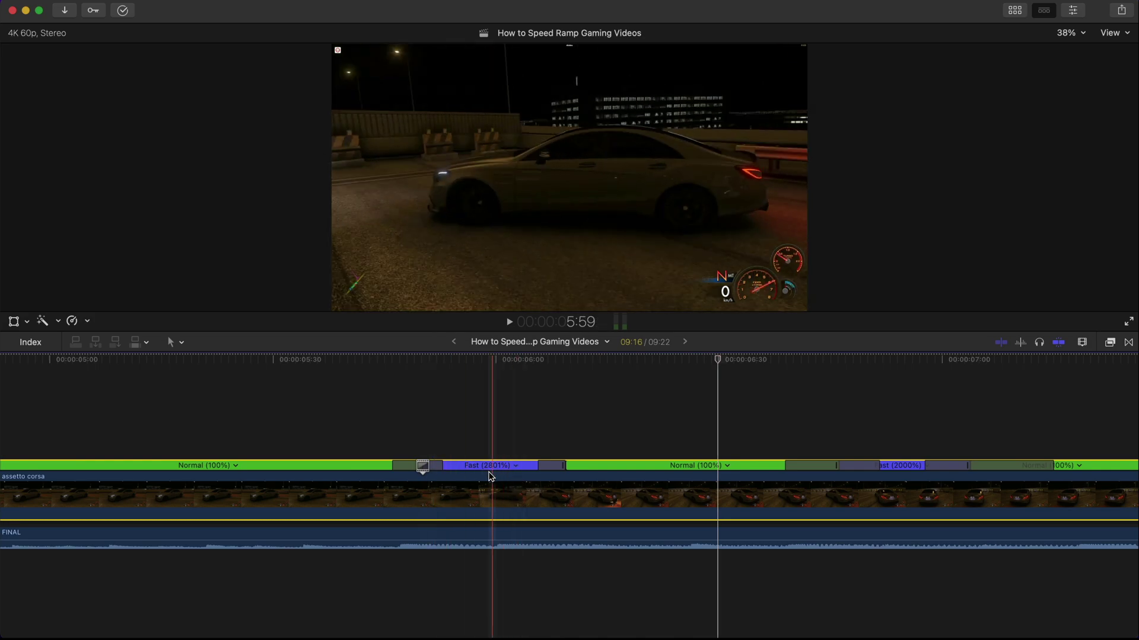
- Drag the transition's source frame earlier so the 2000% section starts sooner, cutting the project to 8:57
{"action": "left_click", "coordinate": [564, 470]}
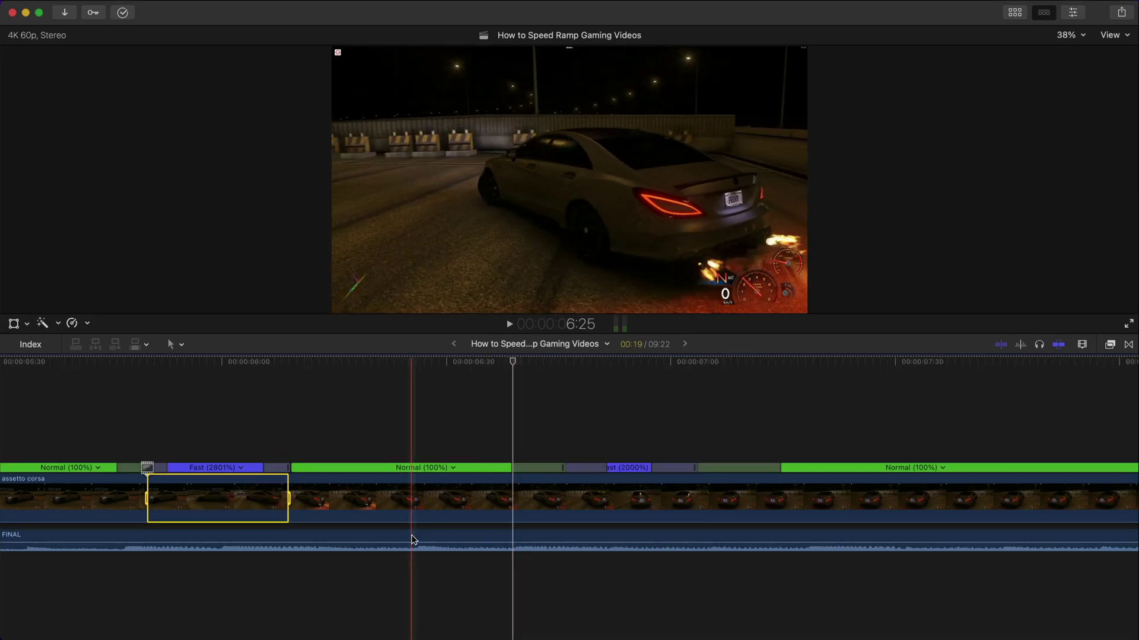
{"action": "left_click", "coordinate": [413, 540]}
{"action": "scroll", "coordinate": [483, 478], "scroll_direction": "left", "scroll_amount": 3}
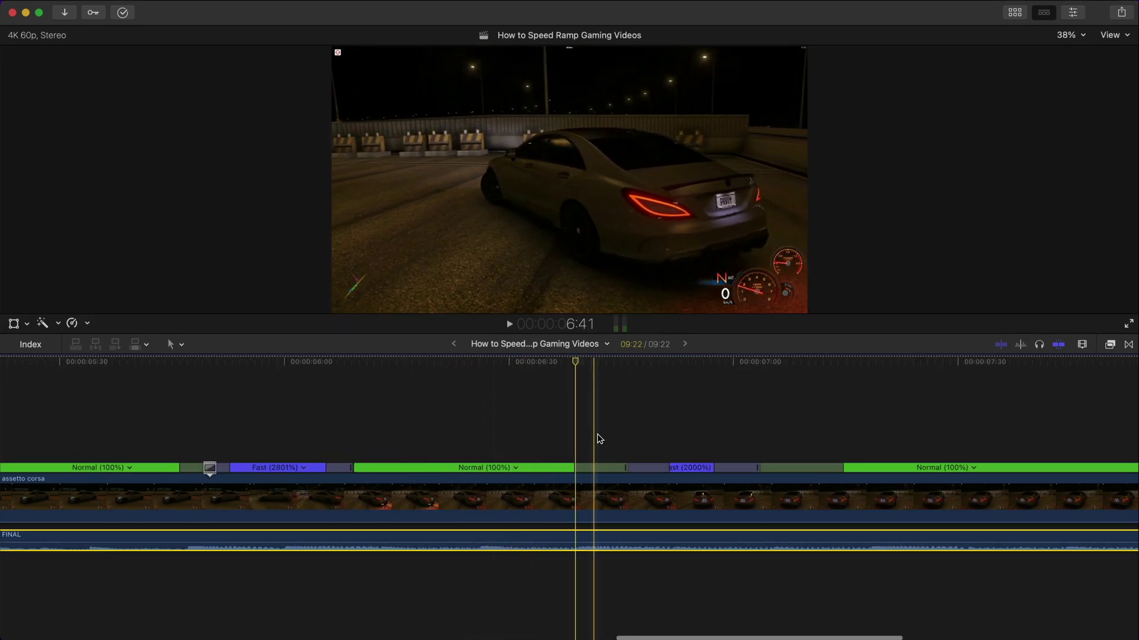
{"action": "double_click", "coordinate": [599, 468]}
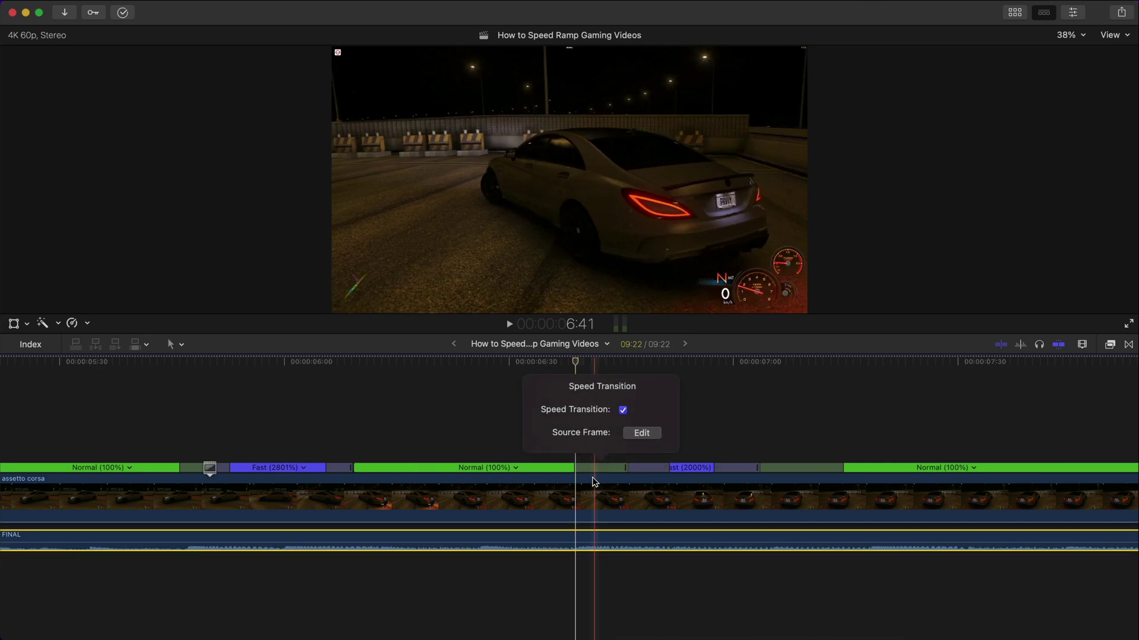
{"action": "left_click", "coordinate": [643, 433]}
{"action": "left_click_drag", "start_coordinate": [623, 470], "coordinate": [480, 472]}
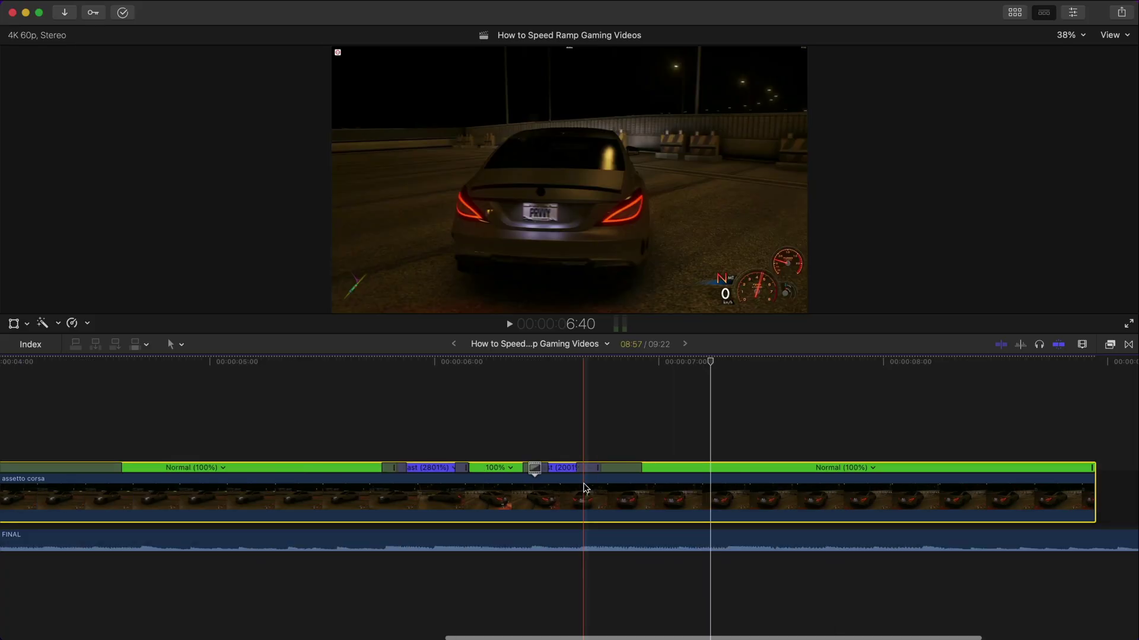
{"action": "scroll", "coordinate": [586, 488], "scroll_direction": "right", "scroll_amount": 2}
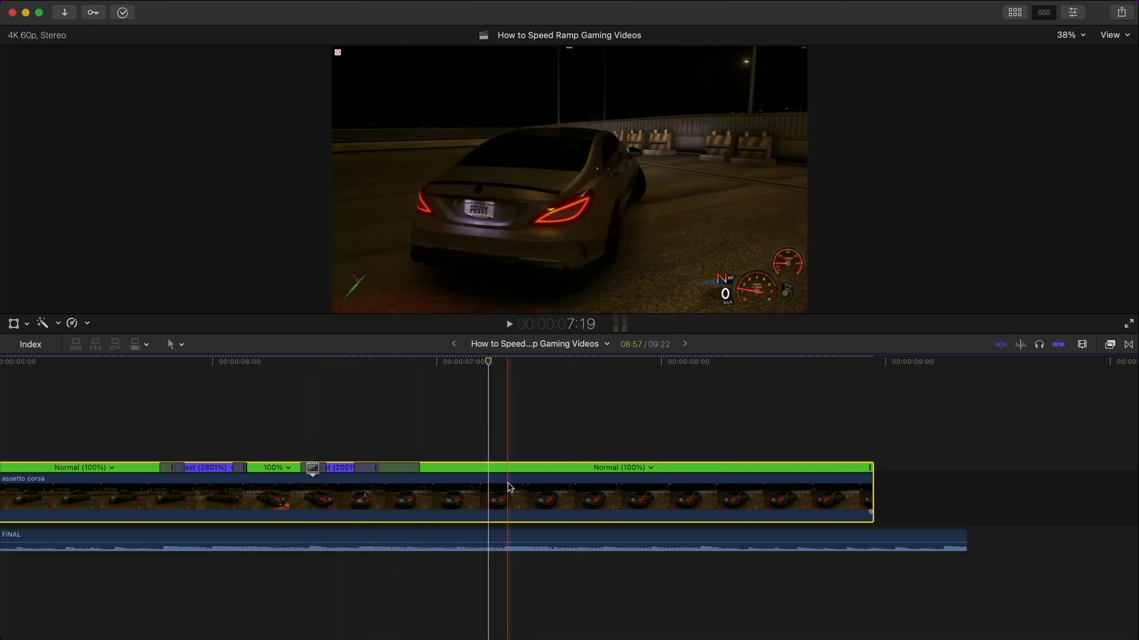
- Set the clip's later stretch to Fast 20x and review the 7:22 edit full screen
{"action": "left_click_drag", "start_coordinate": [509, 487], "coordinate": [863, 494]}
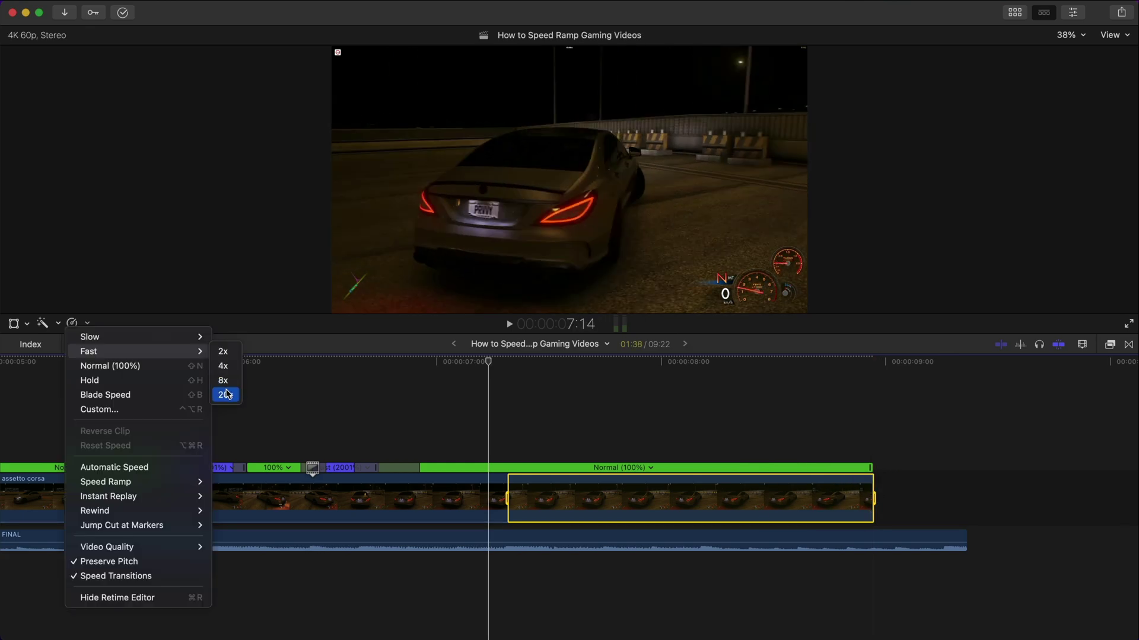
{"action": "left_click", "coordinate": [226, 396]}
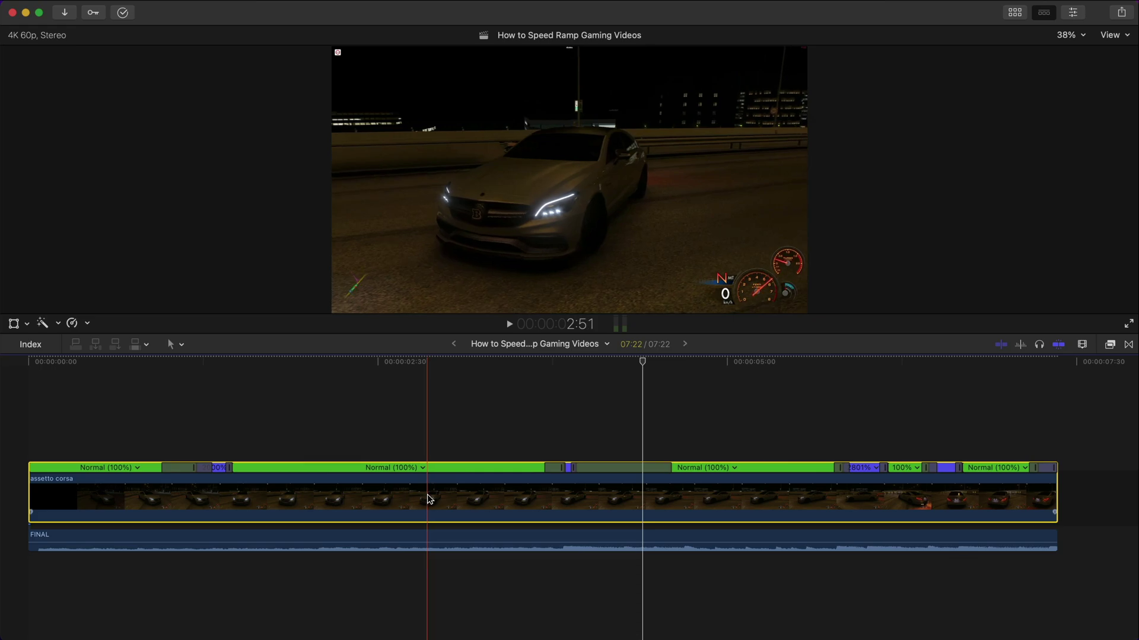
{"action": "key", "text": "super+shift+f"}
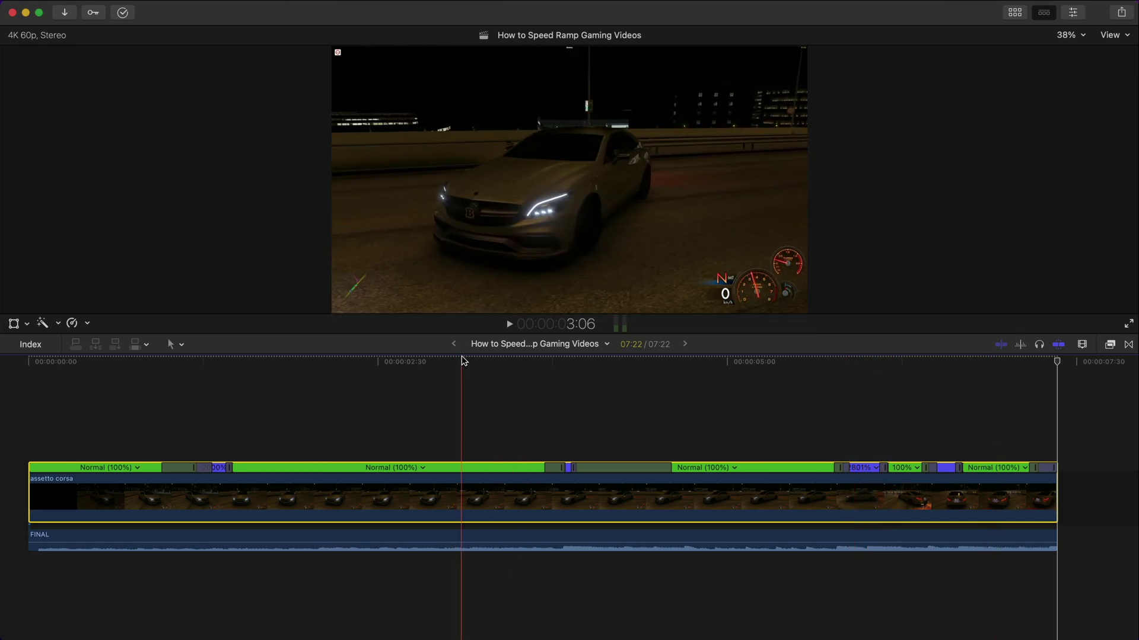
- Apply the Custom LUT effect to the car clip around 2:58
{"action": "left_click", "coordinate": [443, 361]}
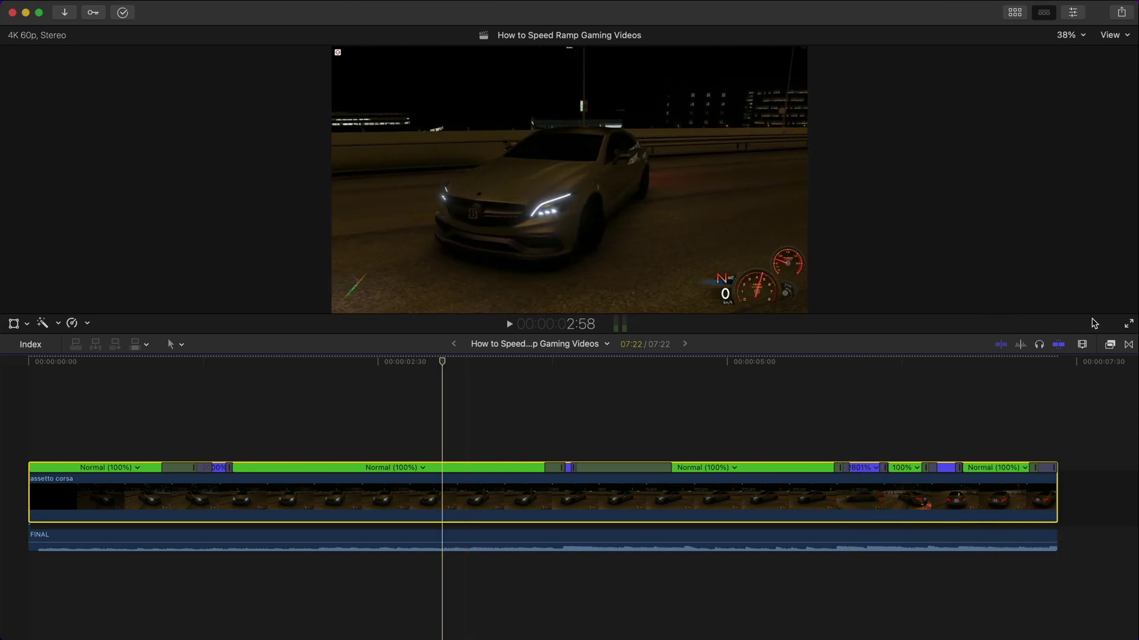
{"action": "left_click", "coordinate": [1112, 345]}
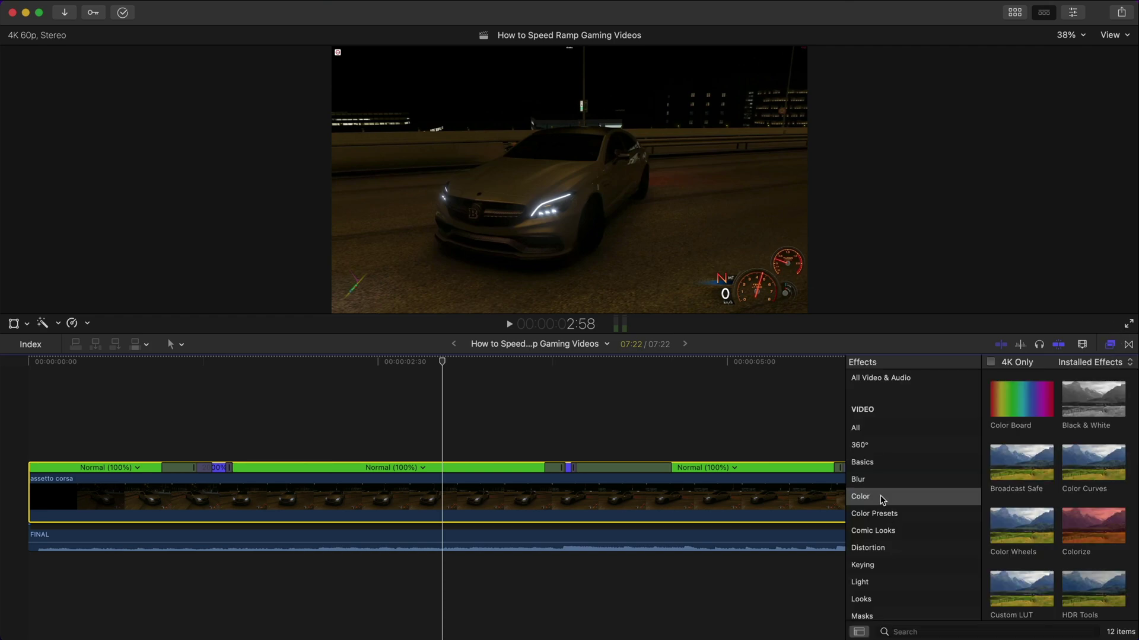
{"action": "left_click_drag", "start_coordinate": [1016, 605], "coordinate": [485, 511]}
- Try Wasabi, then settle on NASHVILLE SKY LUT and lower Color Board Shadows to -7%
{"action": "left_click", "coordinate": [1118, 345]}
{"action": "left_click", "coordinate": [1073, 12]}
{"action": "left_click", "coordinate": [1112, 91]}
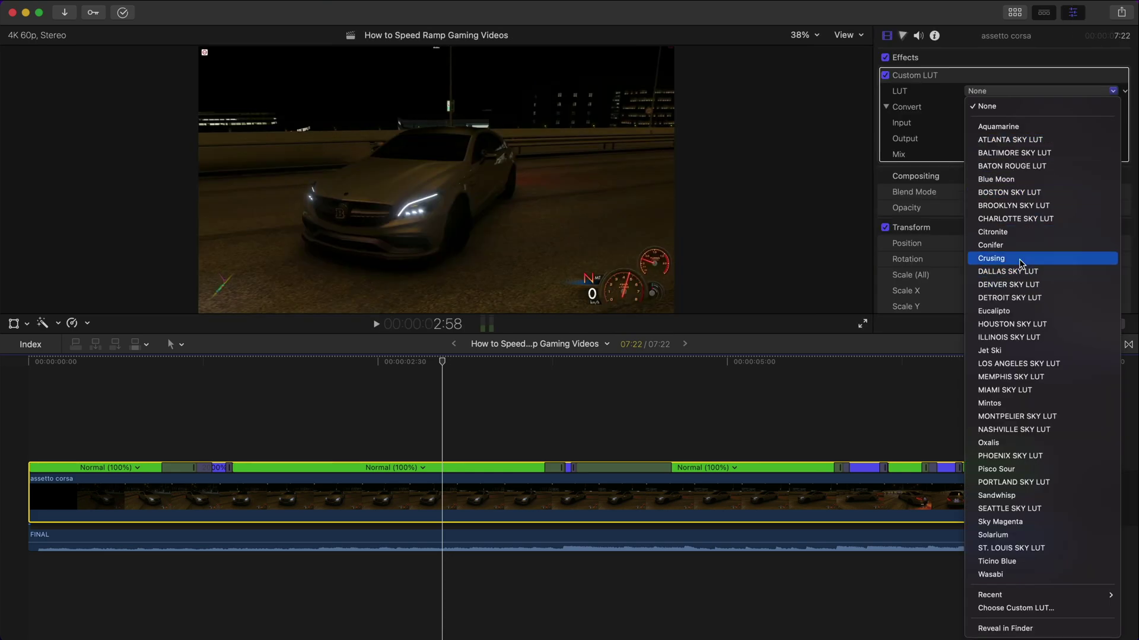
{"action": "left_click", "coordinate": [990, 575]}
{"action": "left_click", "coordinate": [1012, 92]}
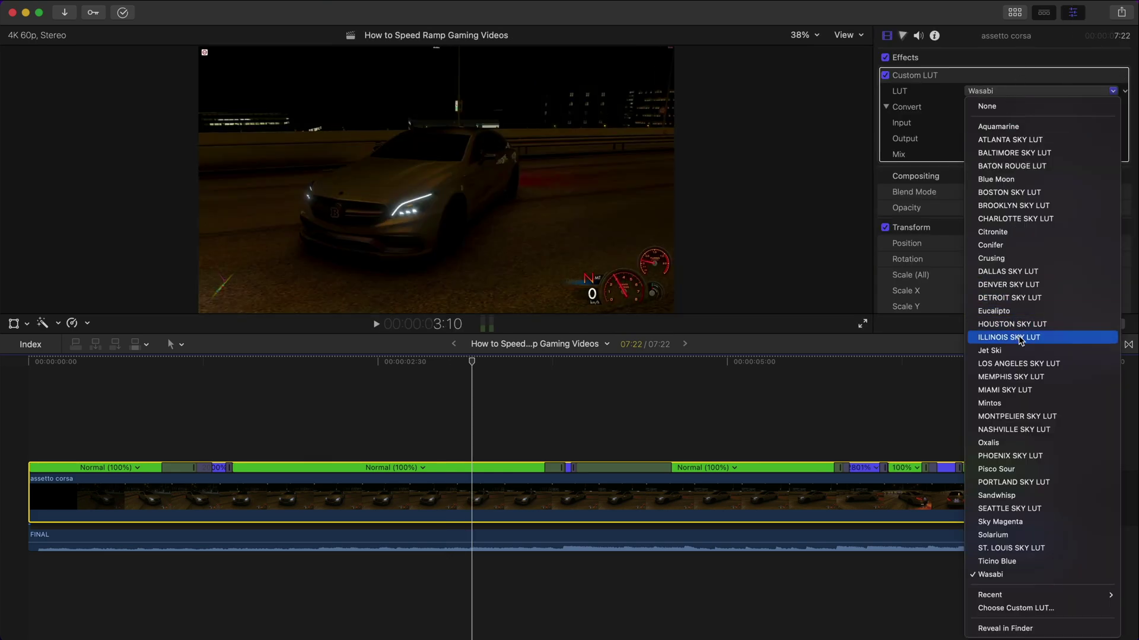
{"action": "left_click", "coordinate": [1013, 430]}
{"action": "left_click", "coordinate": [98, 383]}
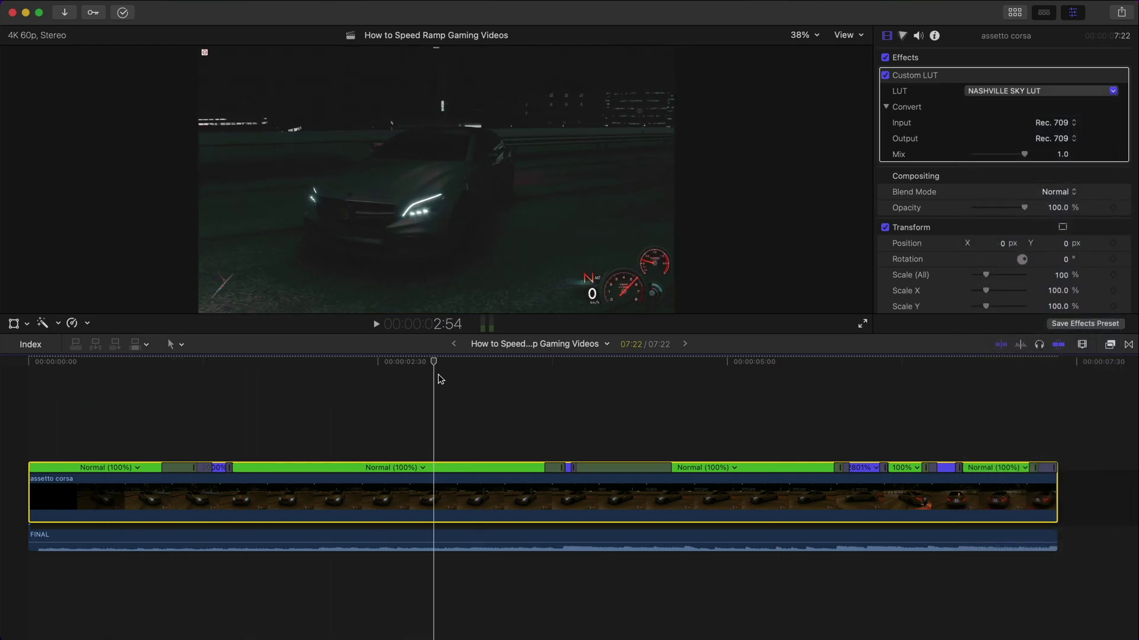
{"action": "left_click", "coordinate": [902, 35]}
{"action": "left_click_drag", "start_coordinate": [951, 172], "coordinate": [1017, 179]}
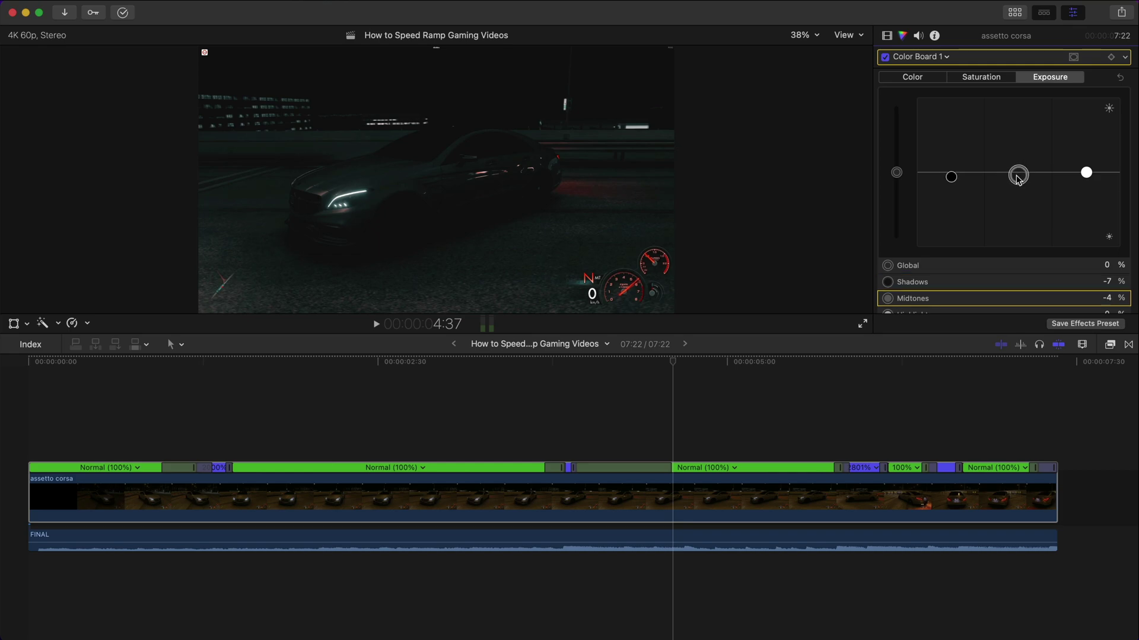
- Lower the Color Board Exposure Midtones to -6%
{"action": "left_click", "coordinate": [953, 178]}
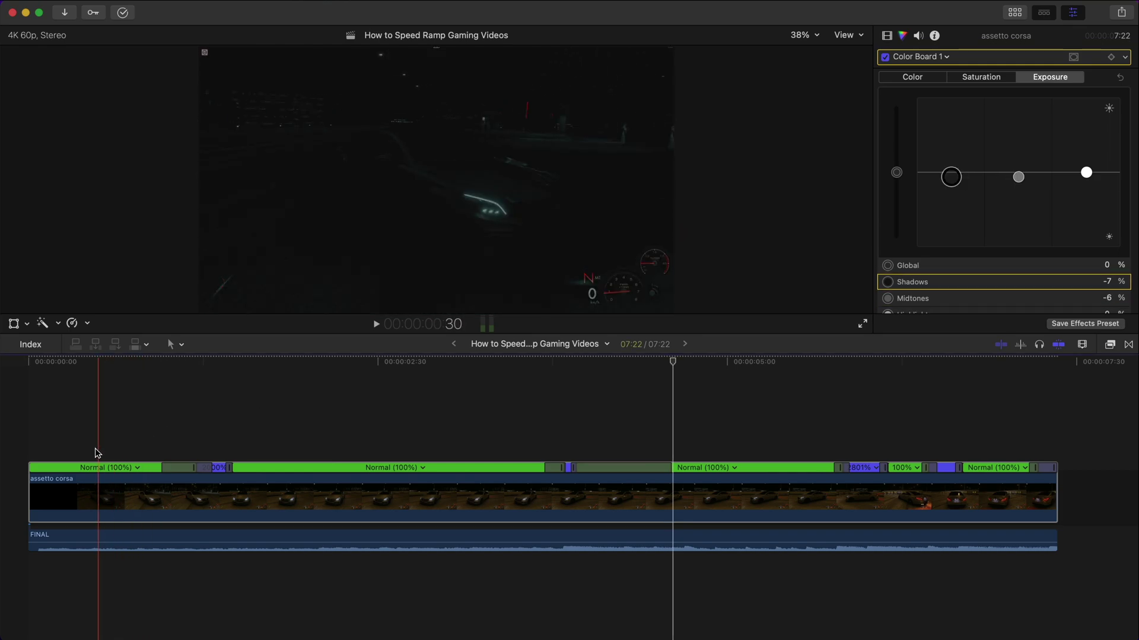
{"action": "left_click", "coordinate": [205, 394]}
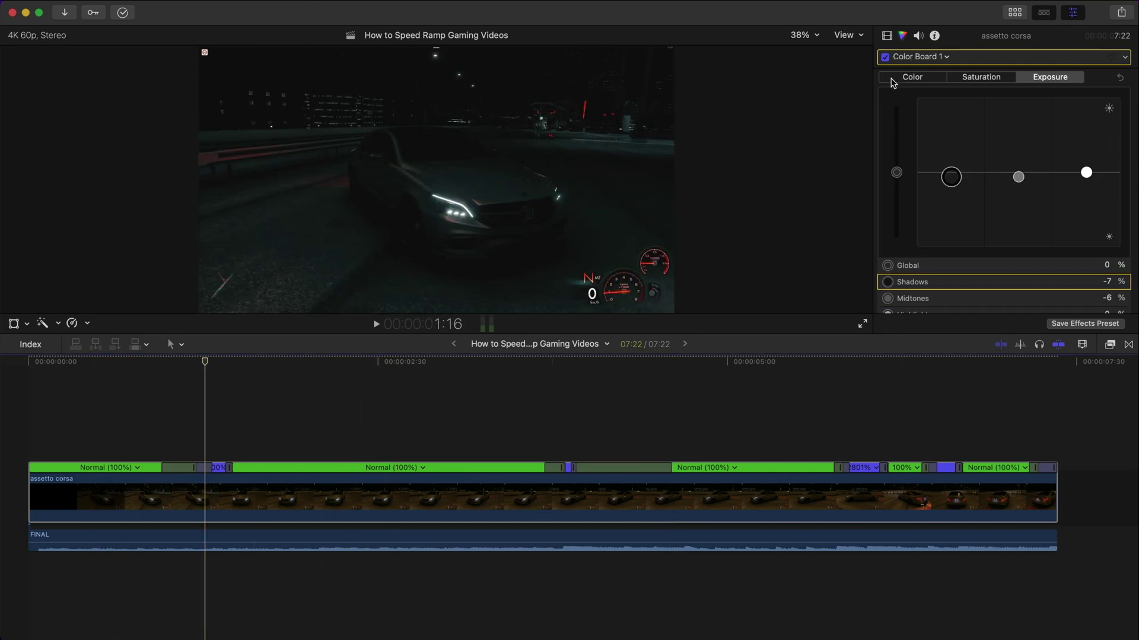
{"action": "left_click", "coordinate": [892, 80]}
- Toggle Color Board 1 off and back on to compare, then play the darkened clip
{"action": "left_click", "coordinate": [886, 36]}
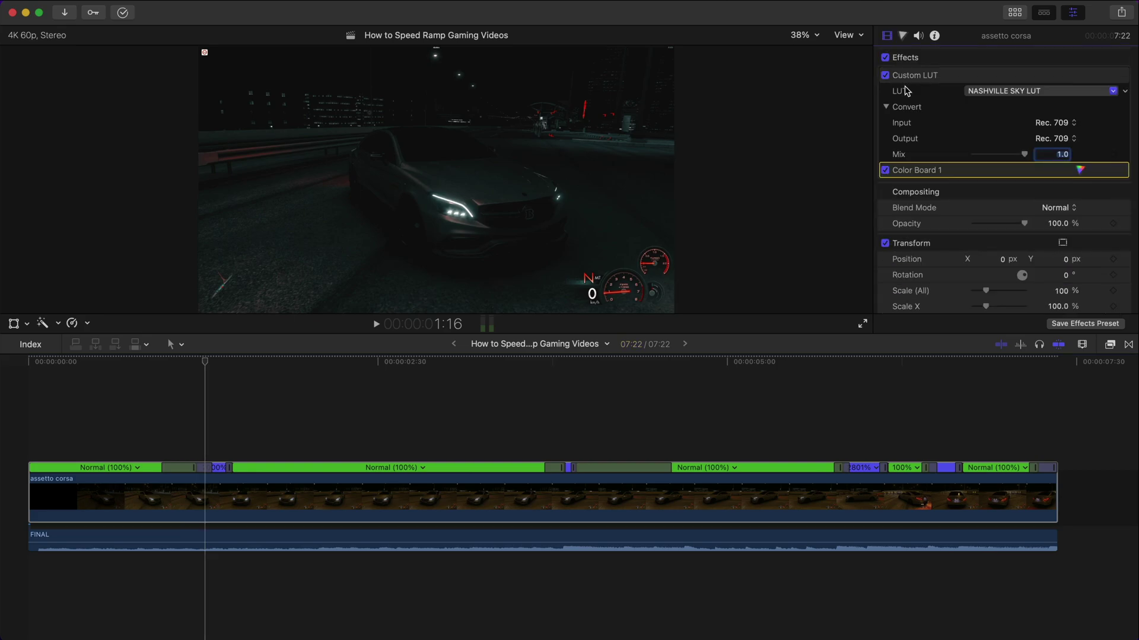
{"action": "left_click", "coordinate": [884, 171]}
{"action": "left_click", "coordinate": [885, 171]}
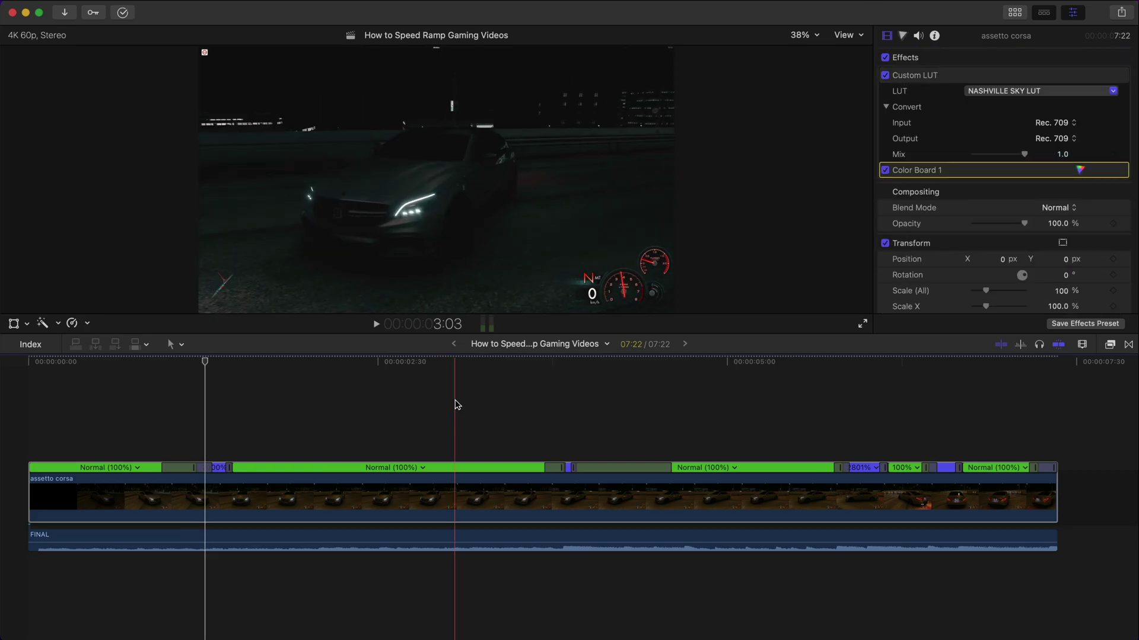
{"action": "key", "text": "space"}
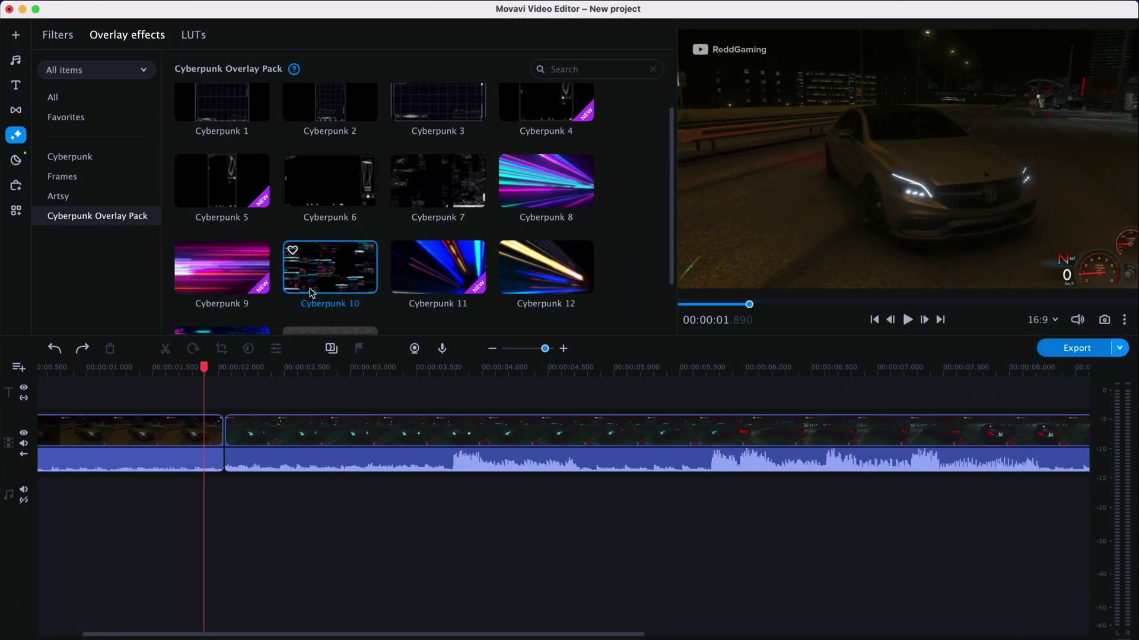
- Add the Cyberpunk 3 overlay to the second car clip and preview it full screen
{"action": "scroll", "coordinate": [310, 291], "scroll_direction": "up", "scroll_amount": 2}
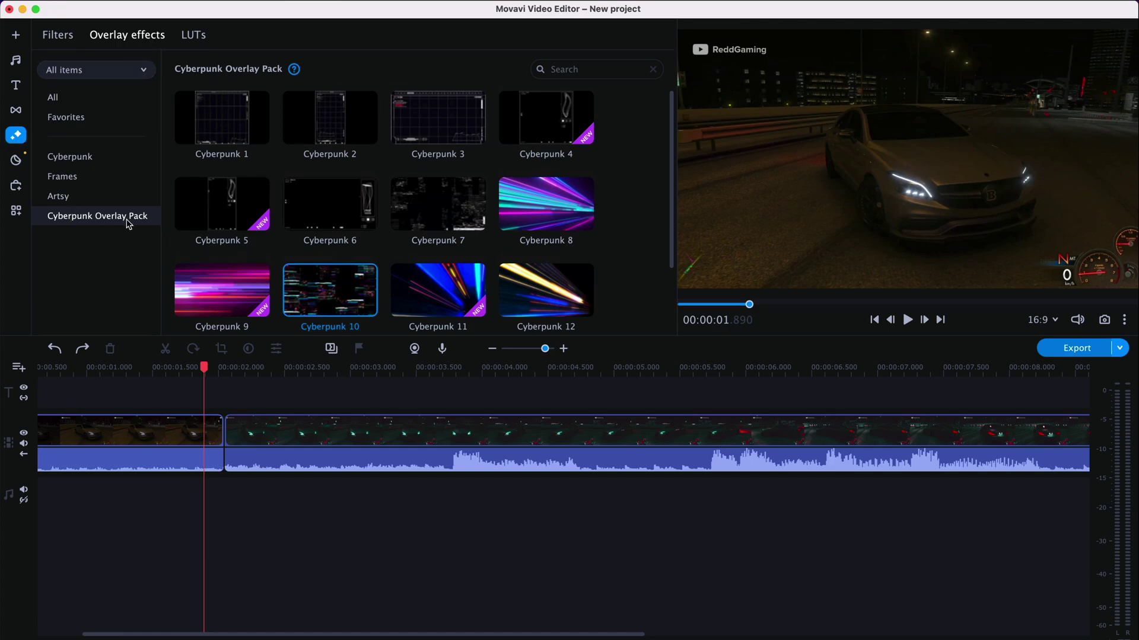
{"action": "scroll", "coordinate": [384, 237], "scroll_direction": "down", "scroll_amount": 5}
{"action": "scroll", "coordinate": [401, 228], "scroll_direction": "up", "scroll_amount": 5}
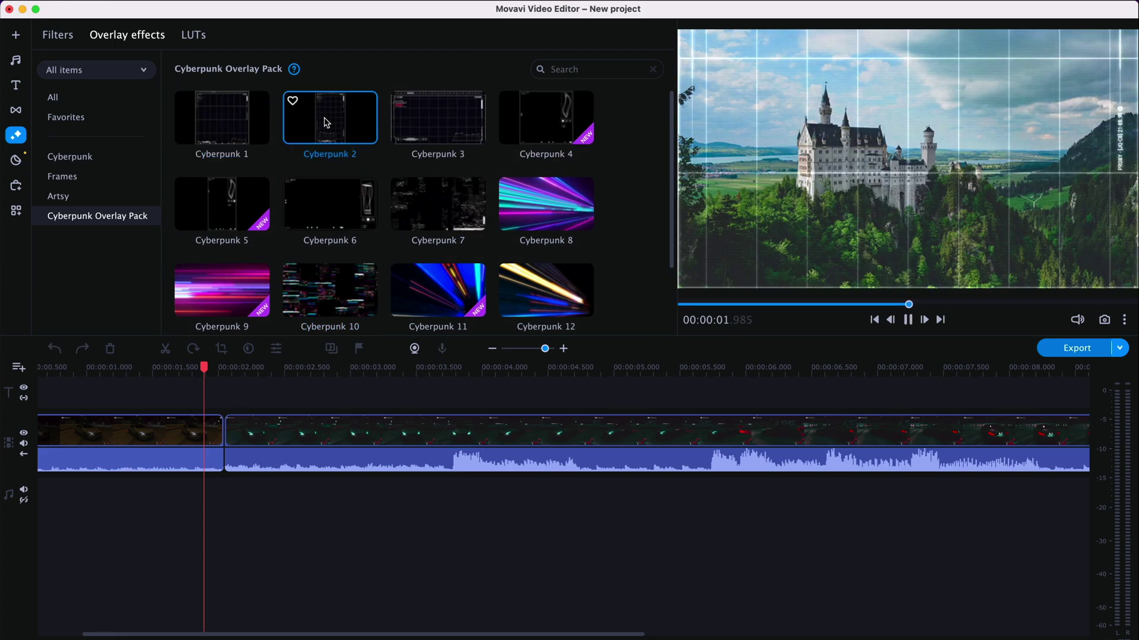
{"action": "left_click", "coordinate": [437, 119]}
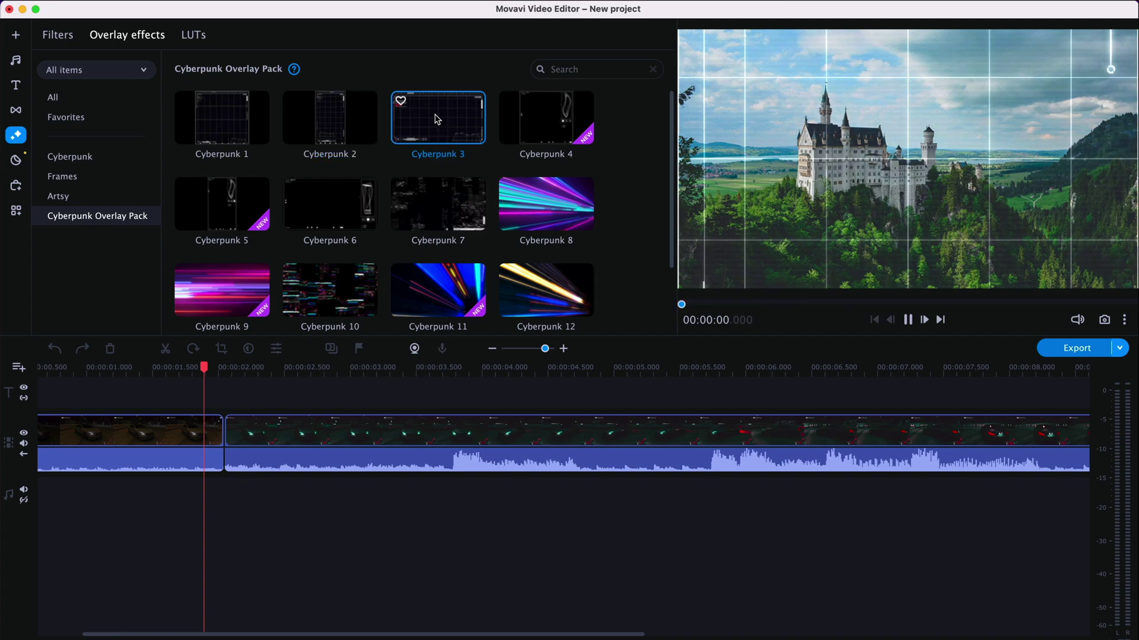
{"action": "left_click_drag", "start_coordinate": [437, 123], "coordinate": [255, 438]}
{"action": "left_click", "coordinate": [257, 458]}
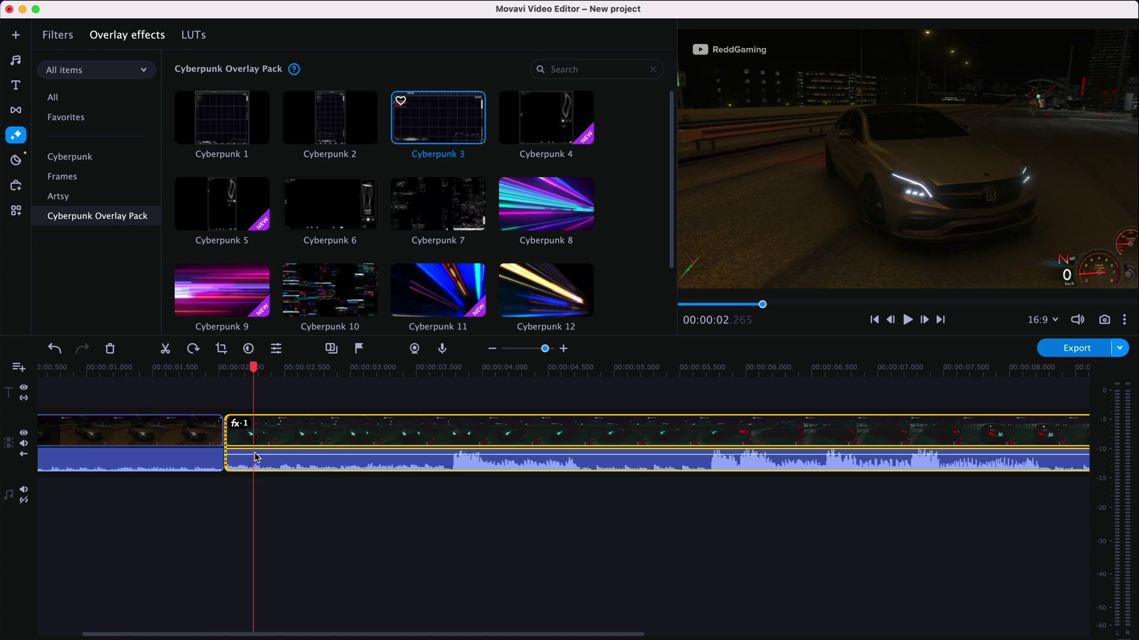
{"action": "key", "text": "alt+Return"}
{"action": "key", "text": "space"}
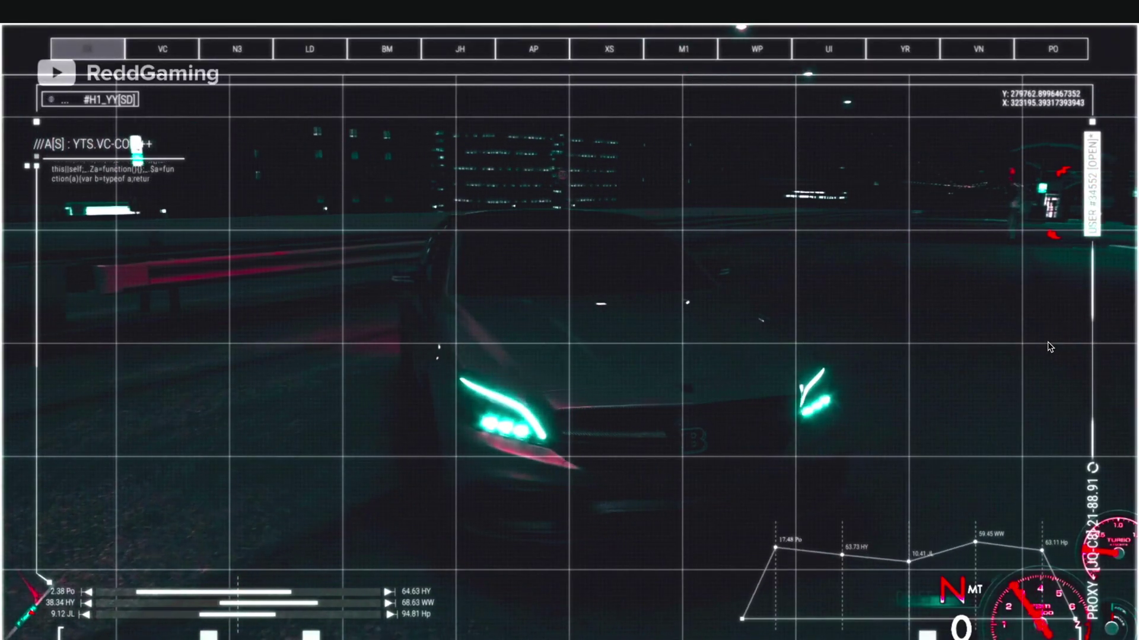